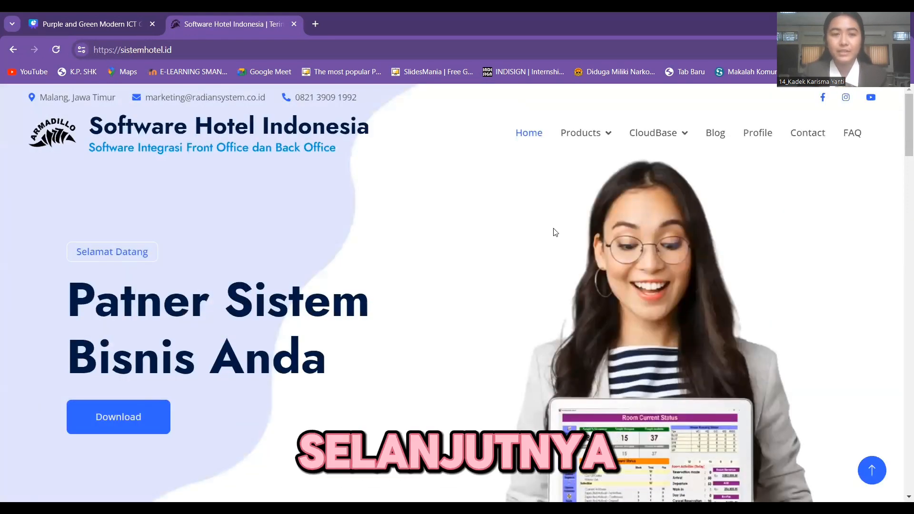
# - Go to the Armadillo Hotel (Front Office) product page and scroll to the Demo Armadillo Hotel download card
pyautogui.moveTo(595, 135)
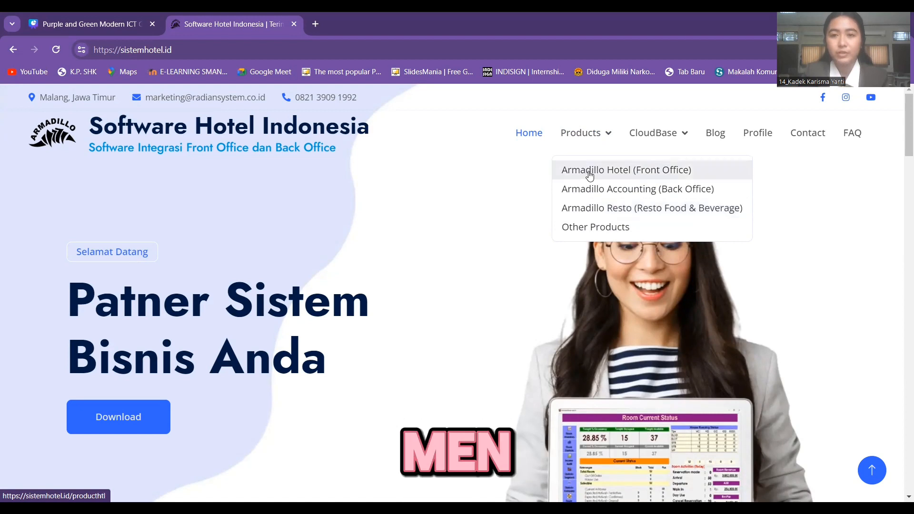
pyautogui.click(615, 170)
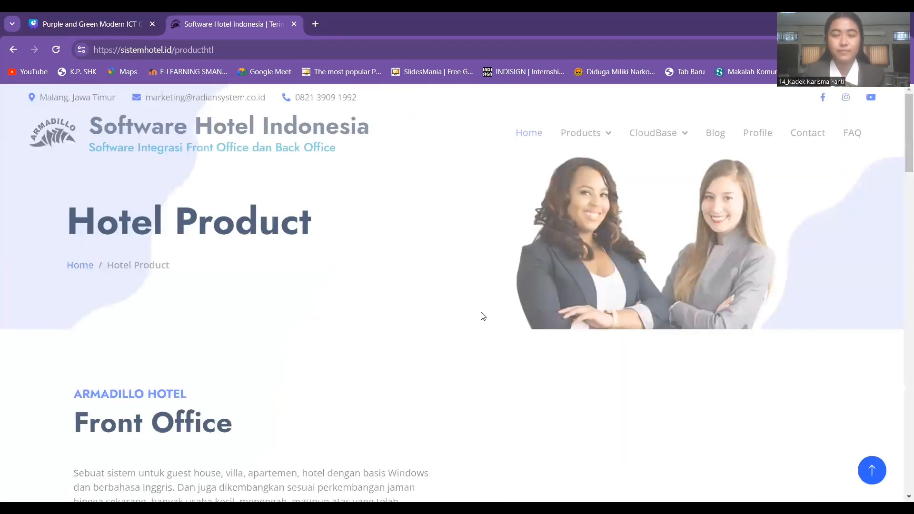
pyautogui.scroll(-15, 482, 316)
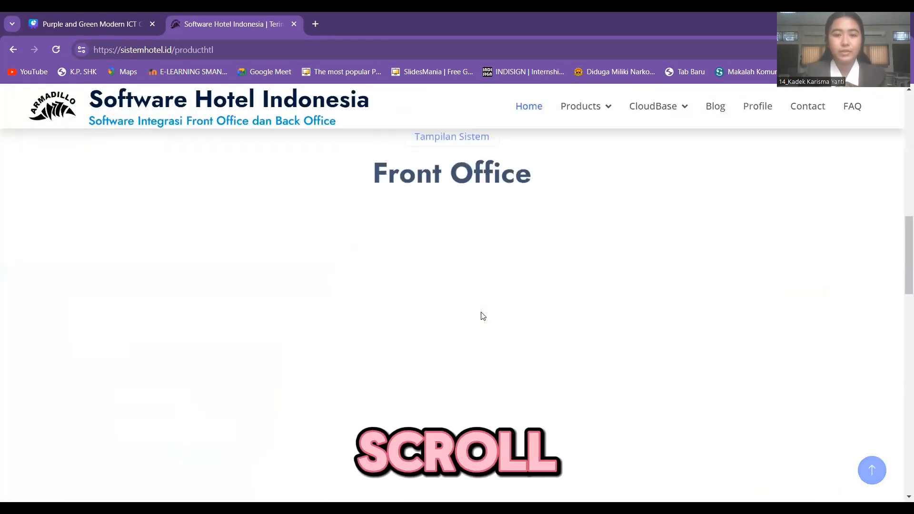
pyautogui.scroll(-20, 482, 316)
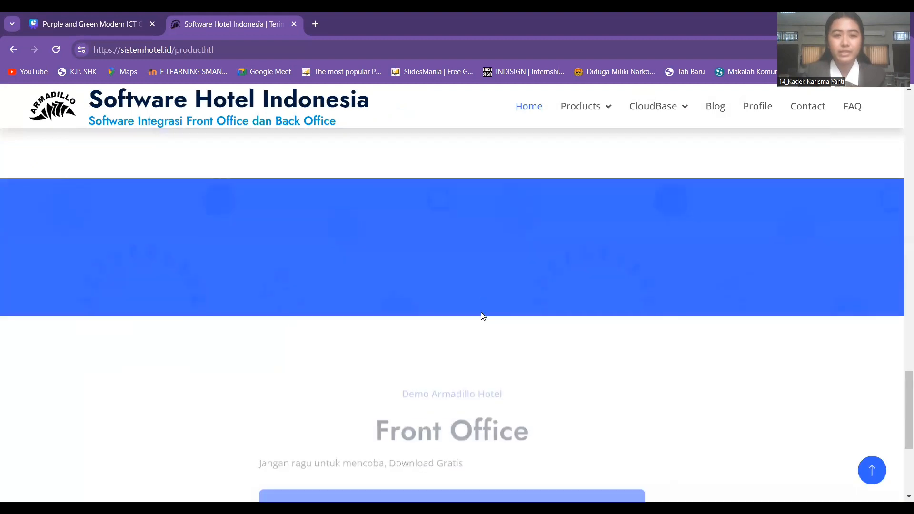
pyautogui.scroll(1, 482, 316)
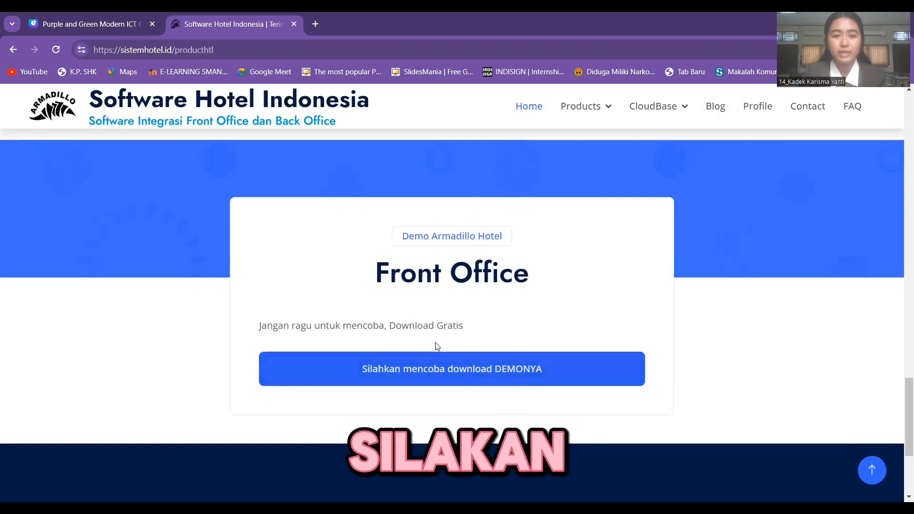
# - Download the Armadillo Hotel demo via the 'Silahkan mencoba download DEMONYA' link
pyautogui.click(473, 378)
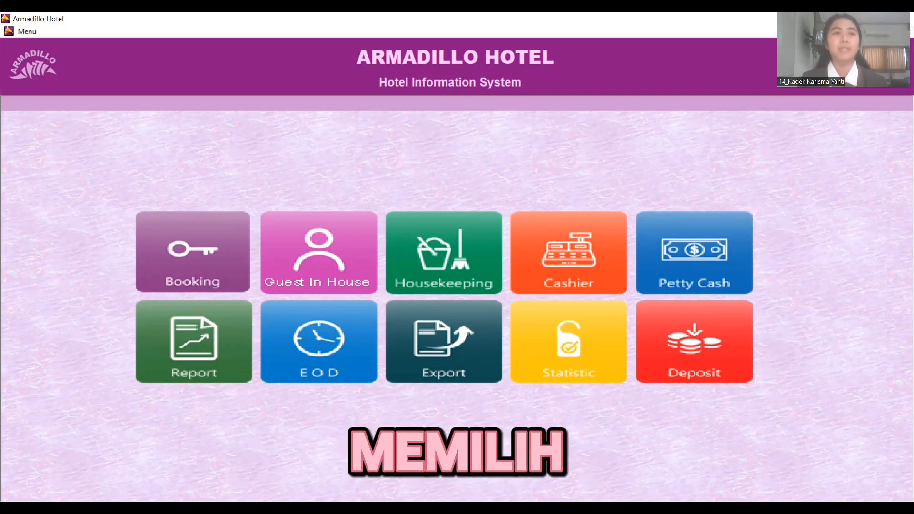
# - Open the Room Type list under Setup > Room > Type and start a new room type entry
pyautogui.click(33, 32)
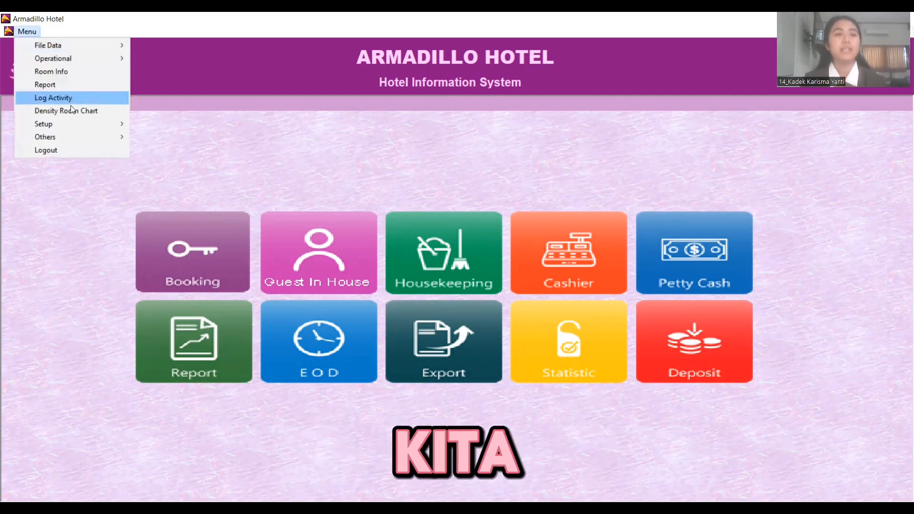
pyautogui.moveTo(61, 124)
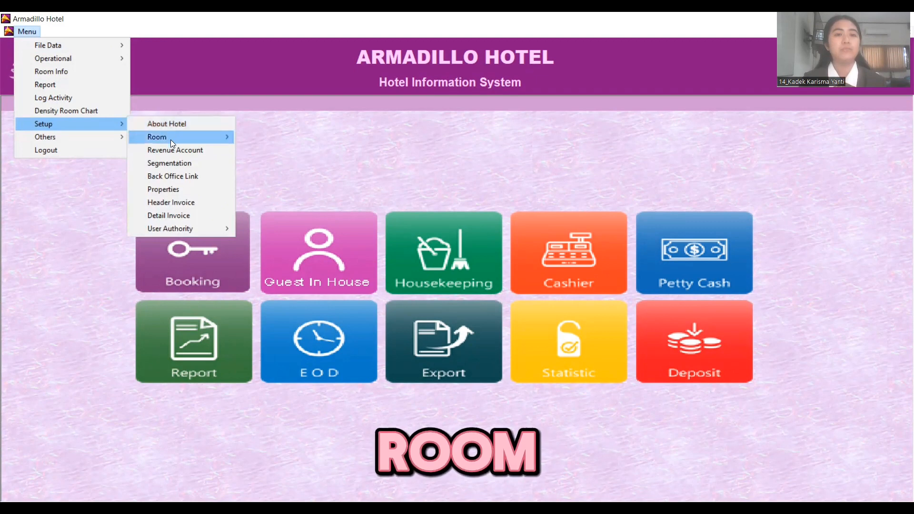
pyautogui.moveTo(170, 138)
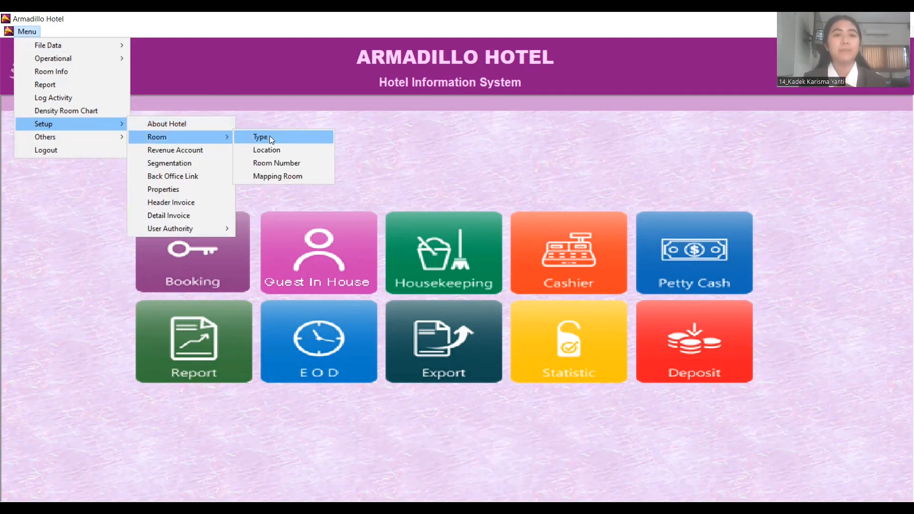
pyautogui.click(270, 137)
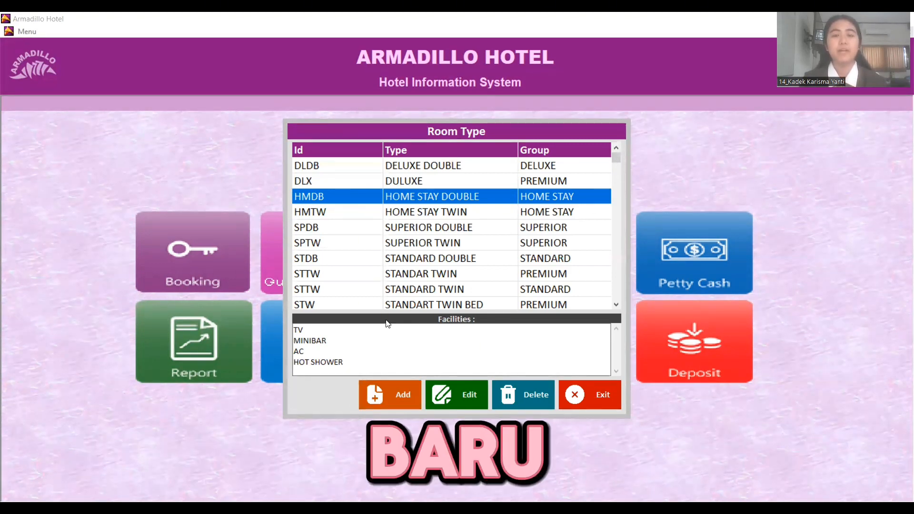
pyautogui.click(393, 396)
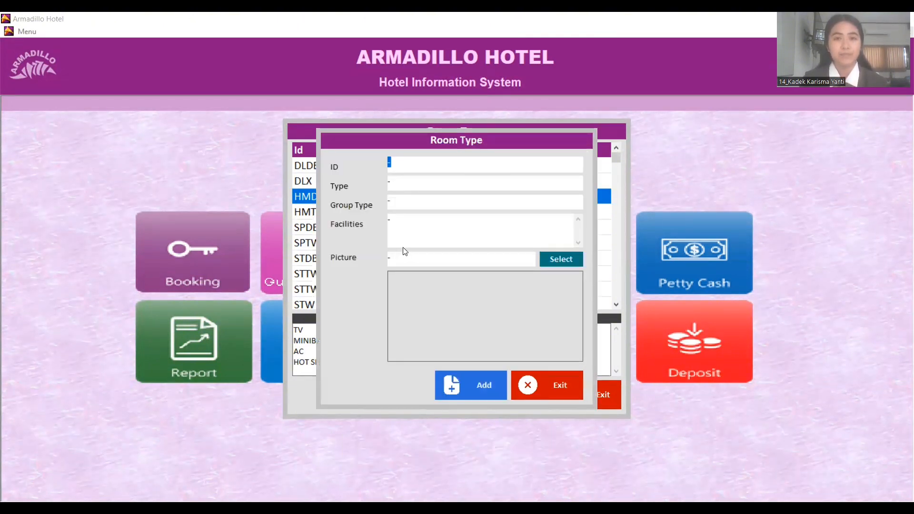
# - Save room type DLXT, DELUXE ROOM TWIN BED, group DELUXE, with the pasted facilities list
pyautogui.click(414, 164)
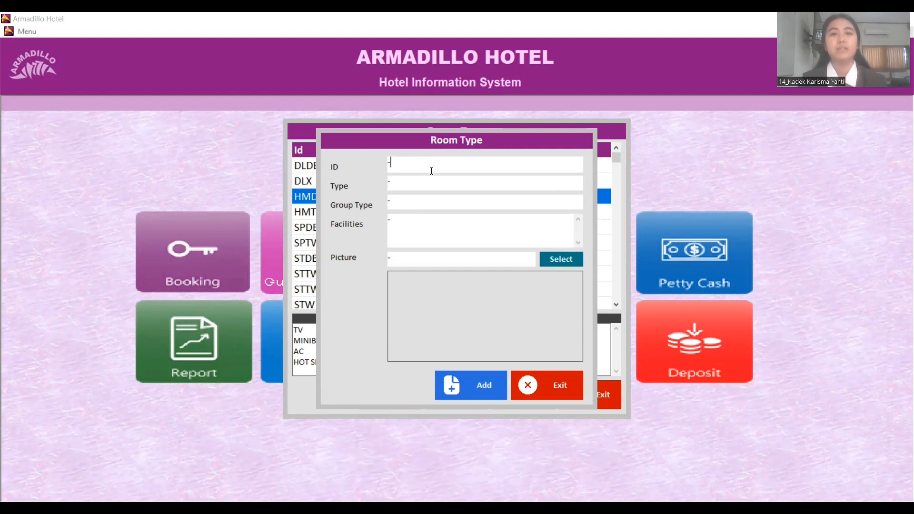
pyautogui.press('BackSpace')
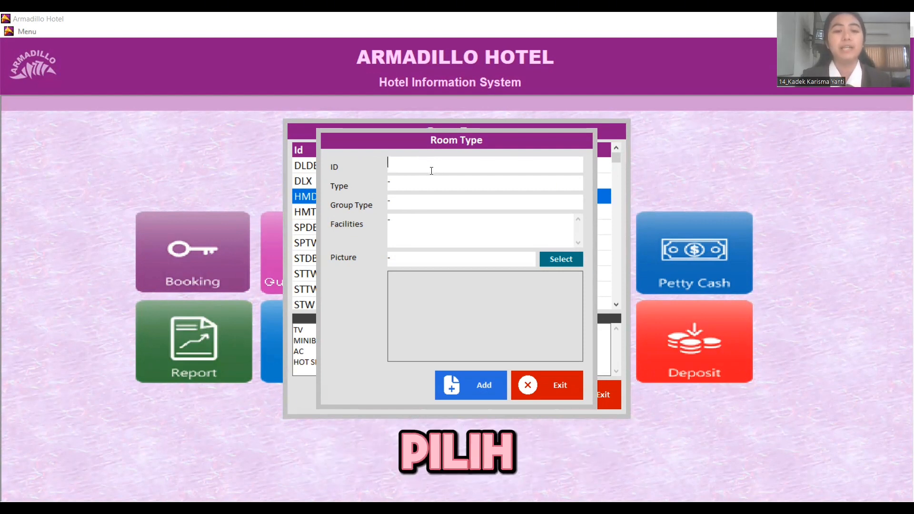
pyautogui.write('DLXT')
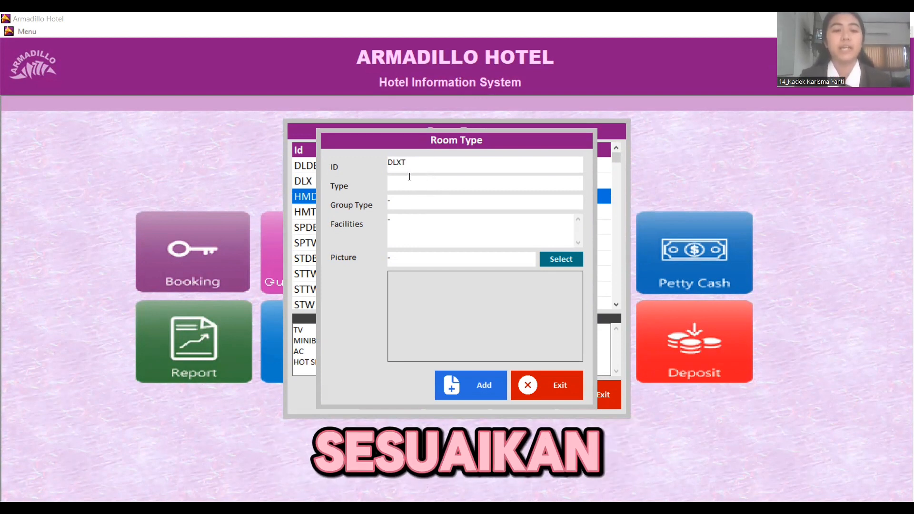
pyautogui.write('DELUXE ROOM TWIN BED')
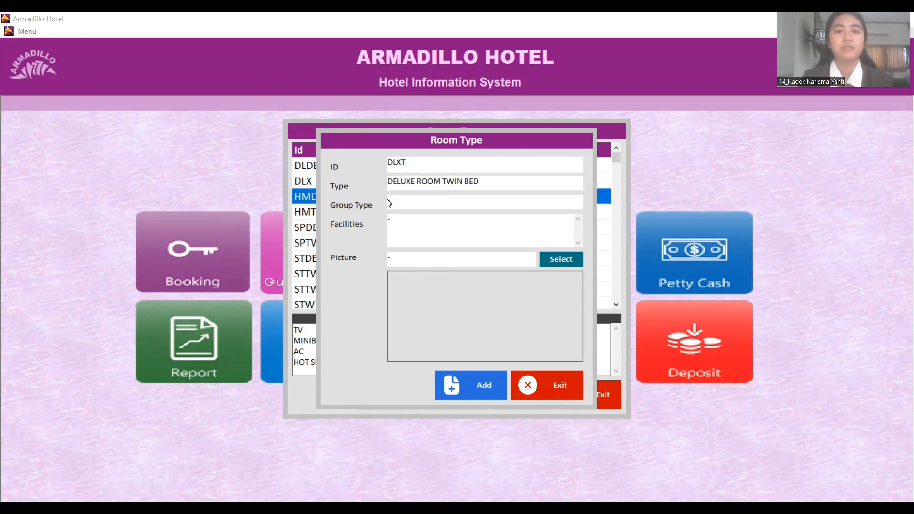
pyautogui.click(406, 207)
pyautogui.press('BackSpace')
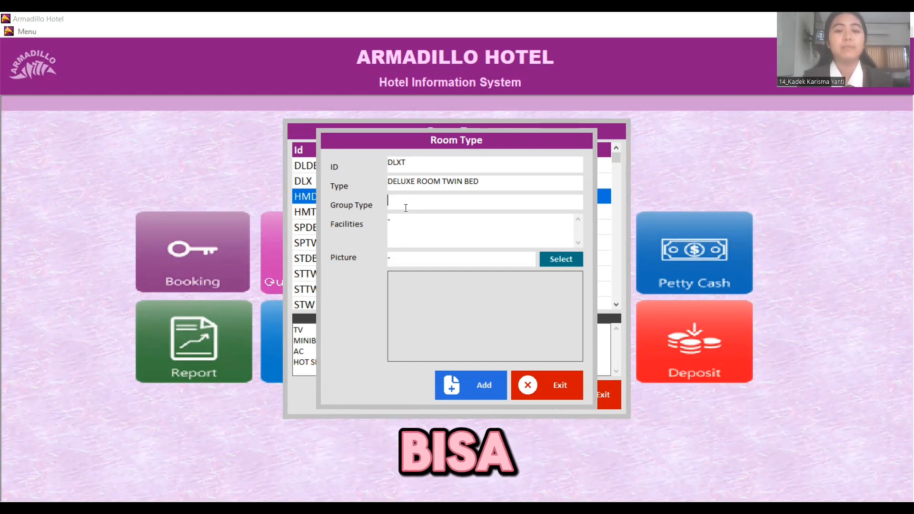
pyautogui.write('DELUXE')
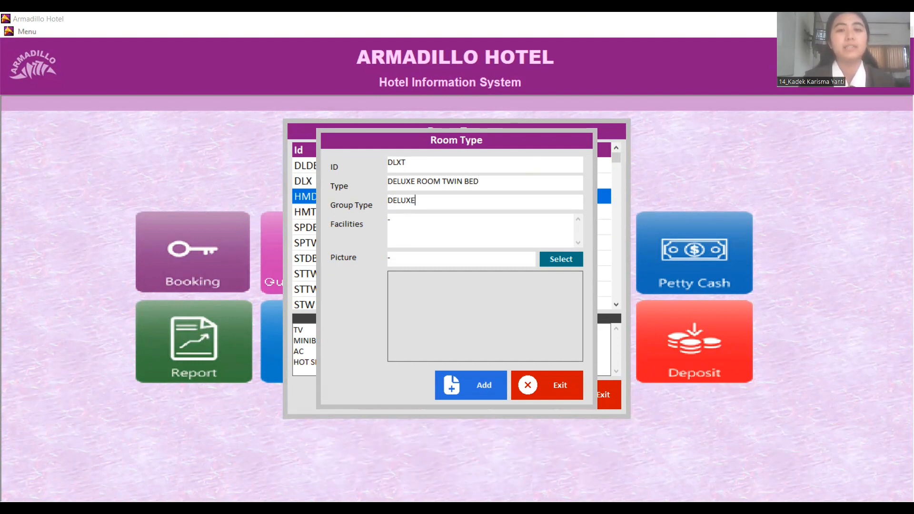
pyautogui.click(407, 220)
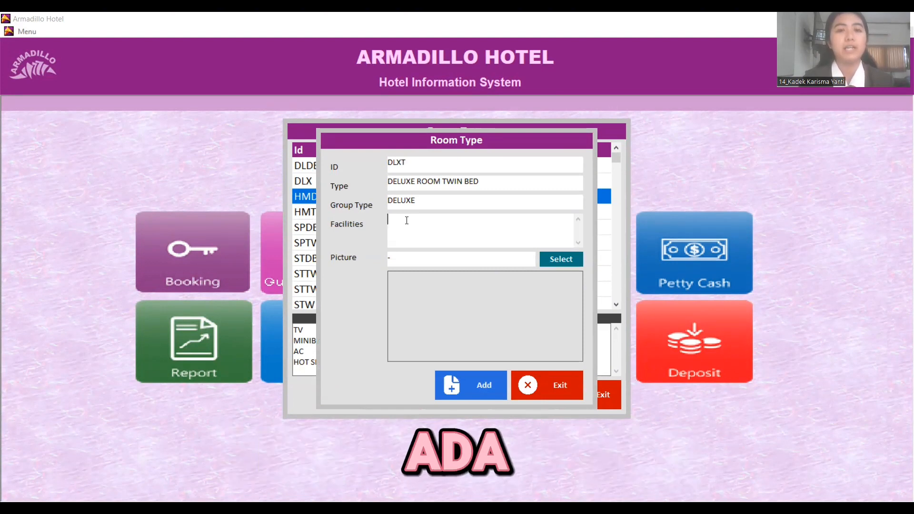
pyautogui.hotkey('ctrl', 'v')
pyautogui.scroll(1, 407, 221)
pyautogui.scroll(-1, 422, 219)
pyautogui.scroll(-2, 422, 219)
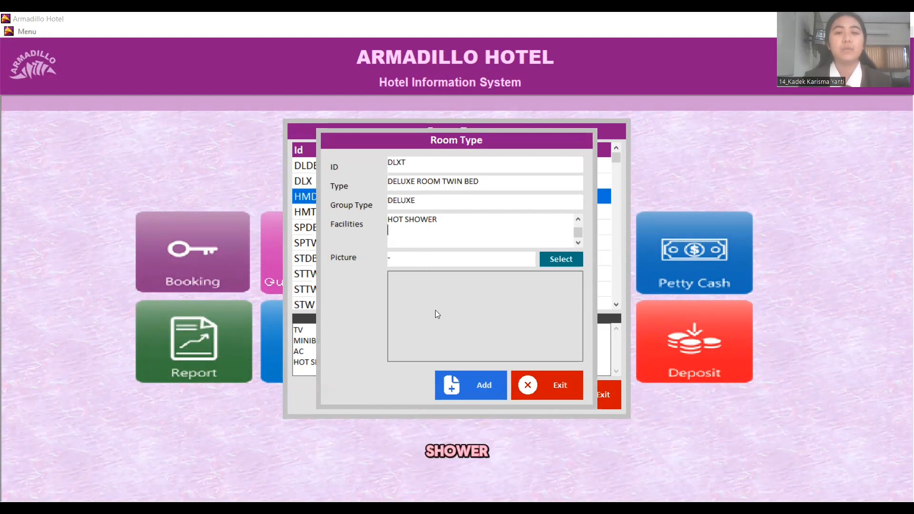
pyautogui.click(477, 393)
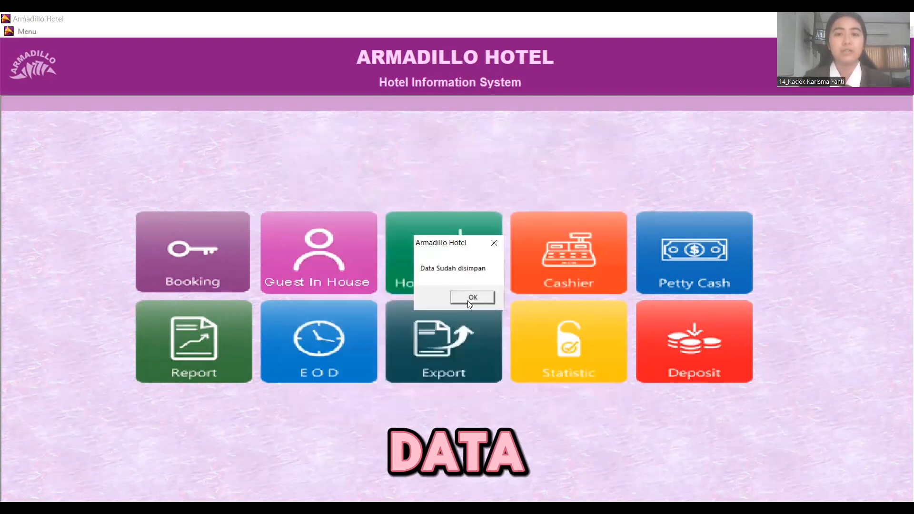
# - Confirm DLXT now appears in the Room Type list, then close it and open the Booking List
pyautogui.click(470, 299)
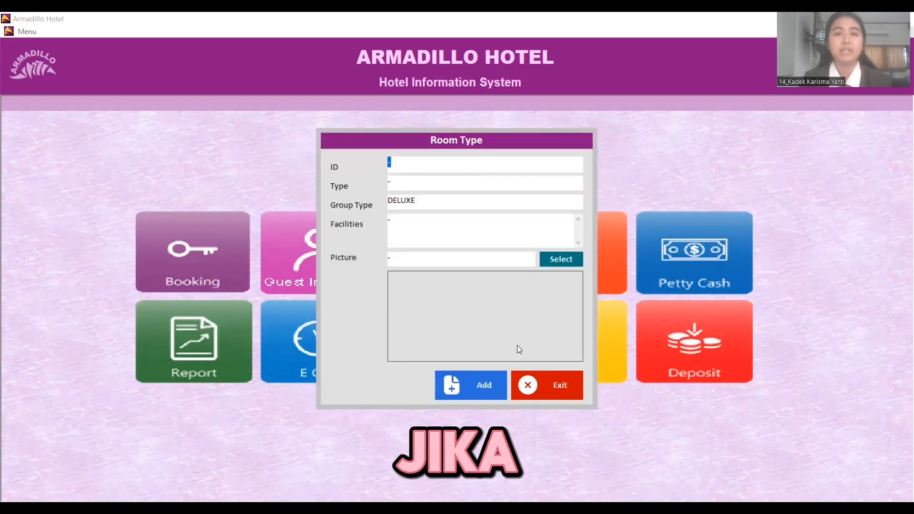
pyautogui.click(539, 375)
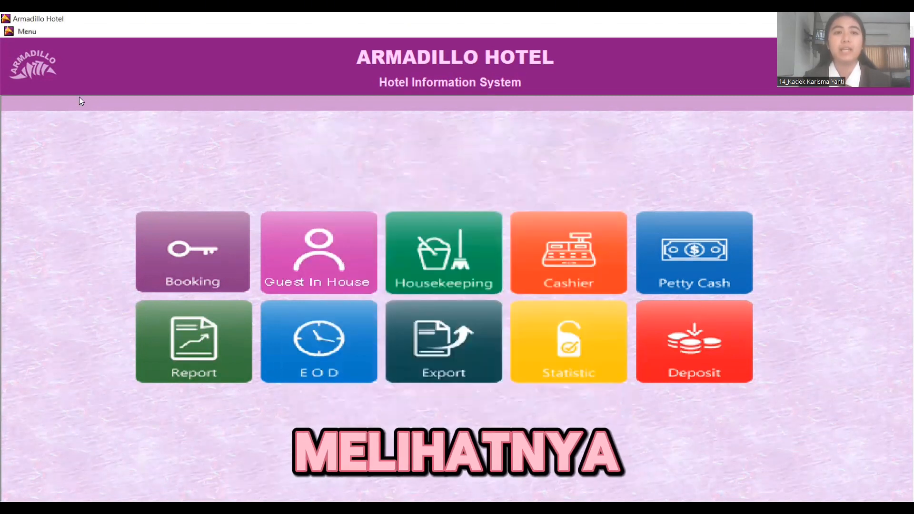
pyautogui.click(21, 36)
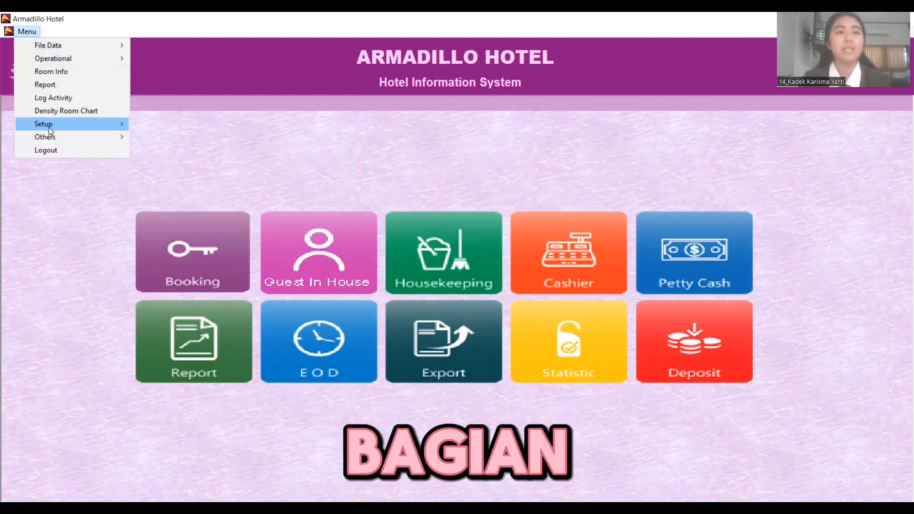
pyautogui.moveTo(49, 125)
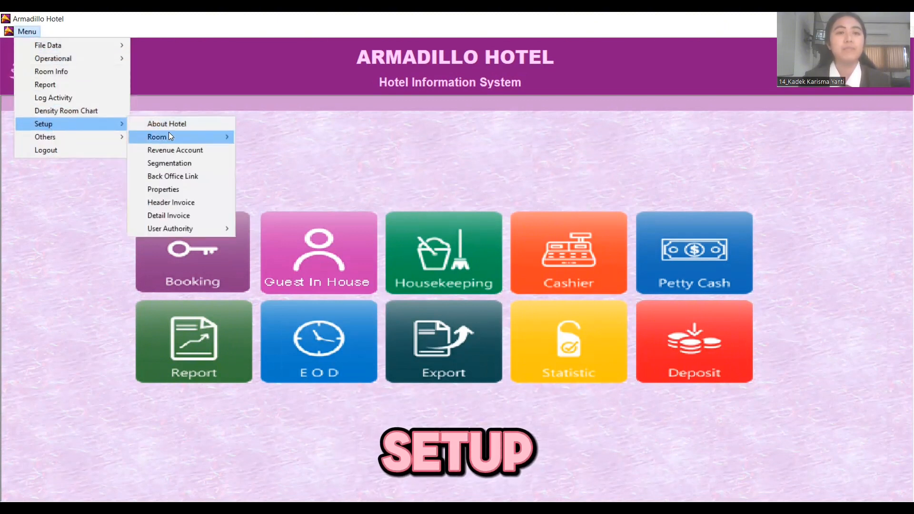
pyautogui.moveTo(169, 135)
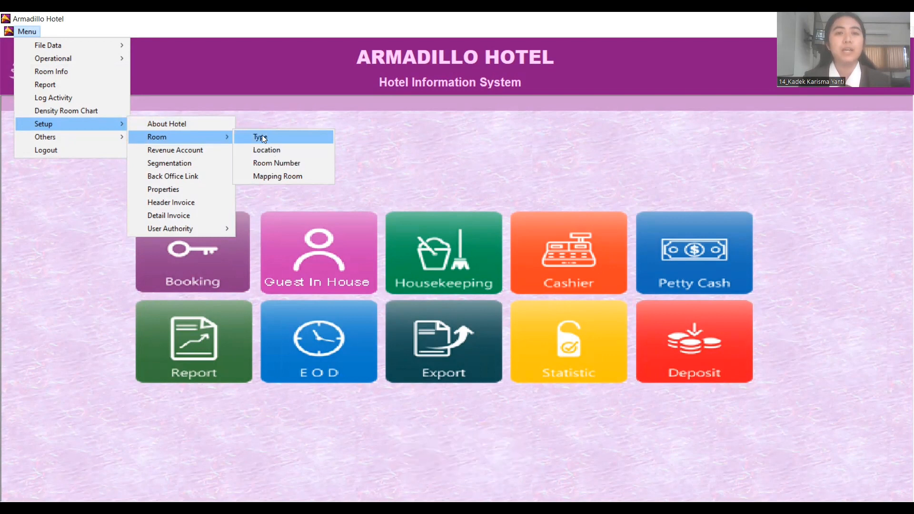
pyautogui.click(260, 137)
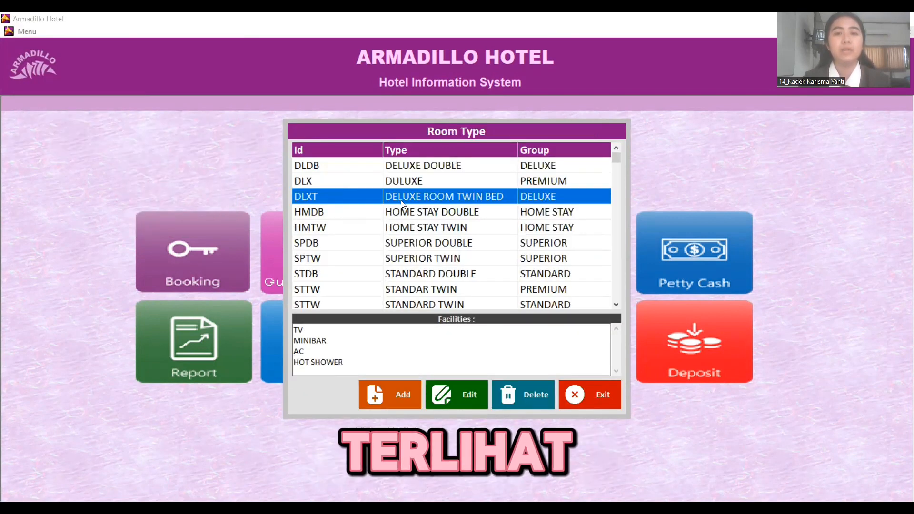
pyautogui.click(590, 396)
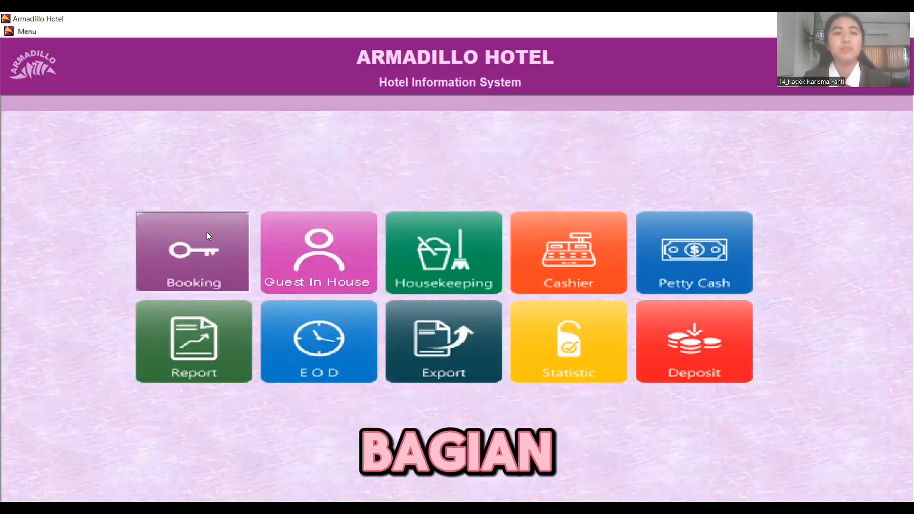
pyautogui.click(202, 271)
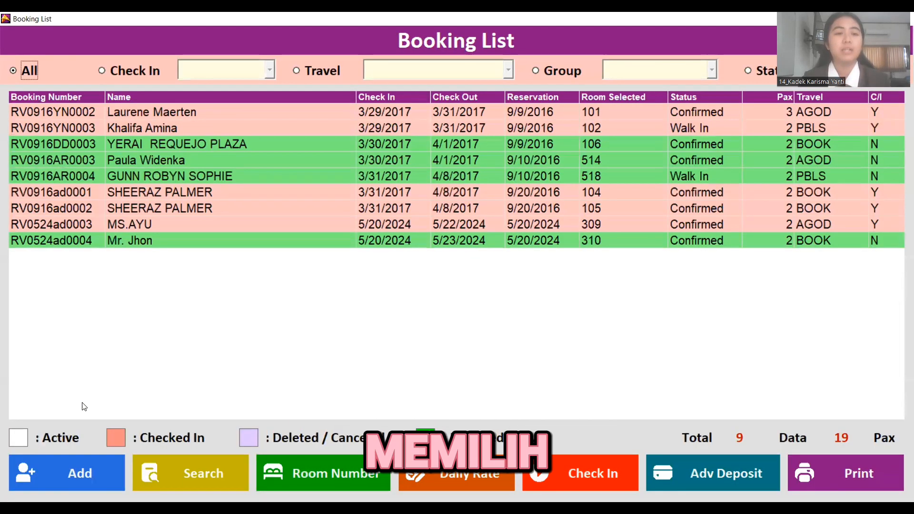
# - Add a new reservation from the Booking List and begin entering the guest's name
pyautogui.click(77, 470)
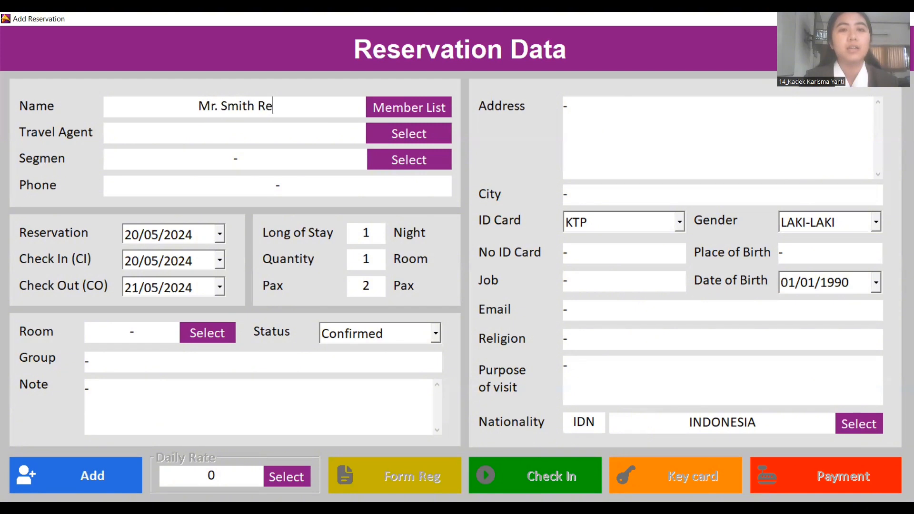
# - Finish the guest's name and set AGODA as the travel agent
pyautogui.write('in')
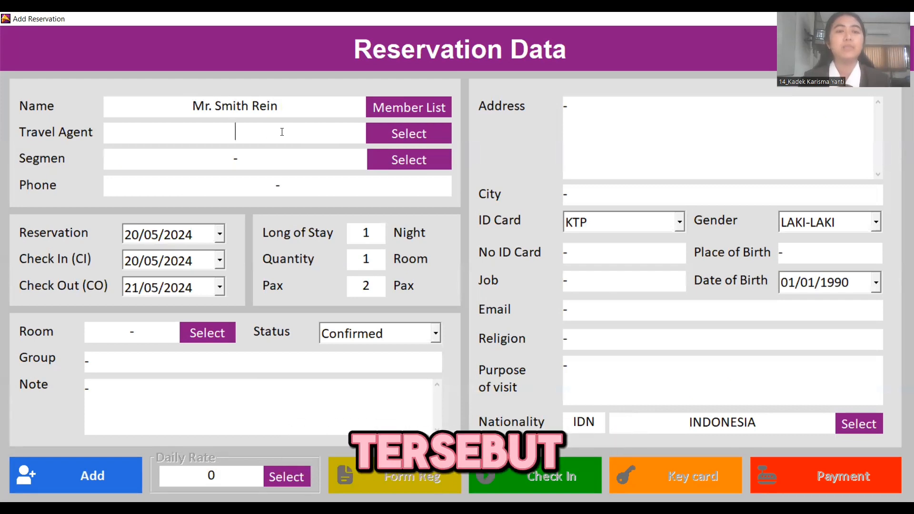
pyautogui.click(399, 133)
pyautogui.click(373, 176)
pyautogui.click(341, 157)
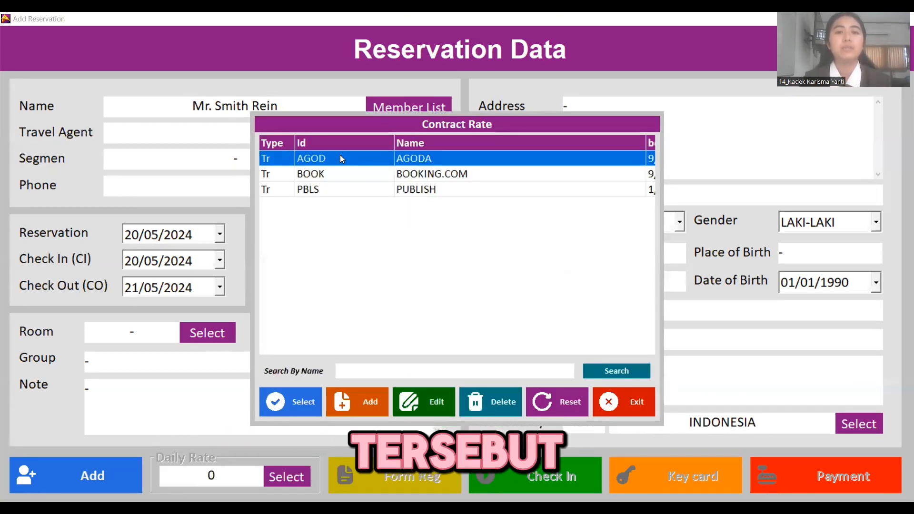
pyautogui.doubleClick(355, 163)
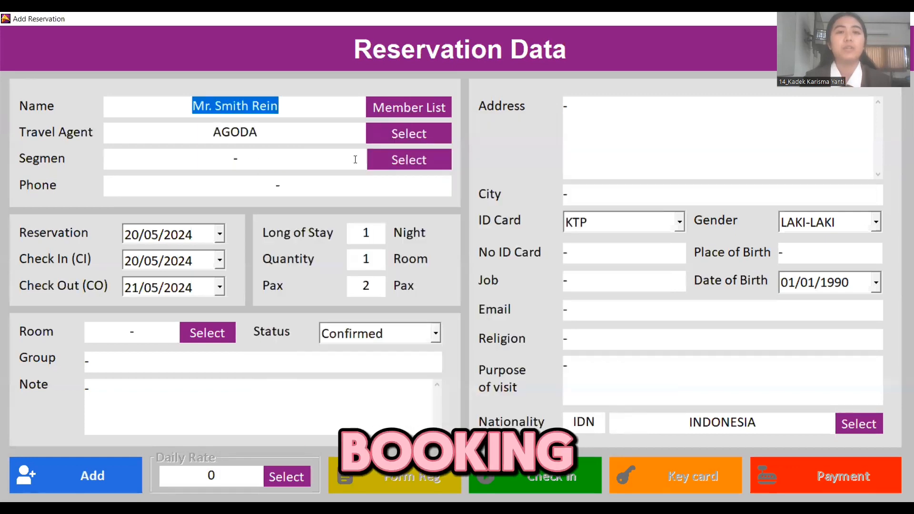
pyautogui.click(336, 137)
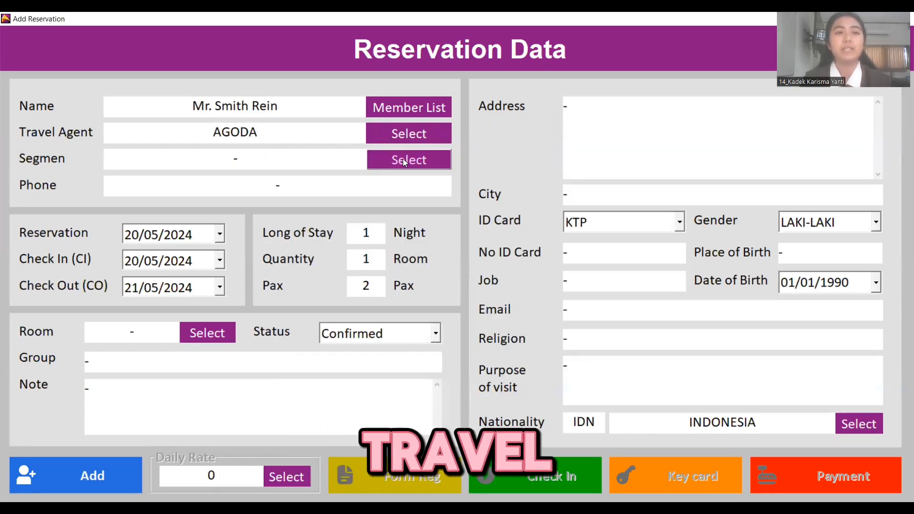
# - Set the reservation's market segment to OTA (Online Travel Agent)
pyautogui.click(386, 159)
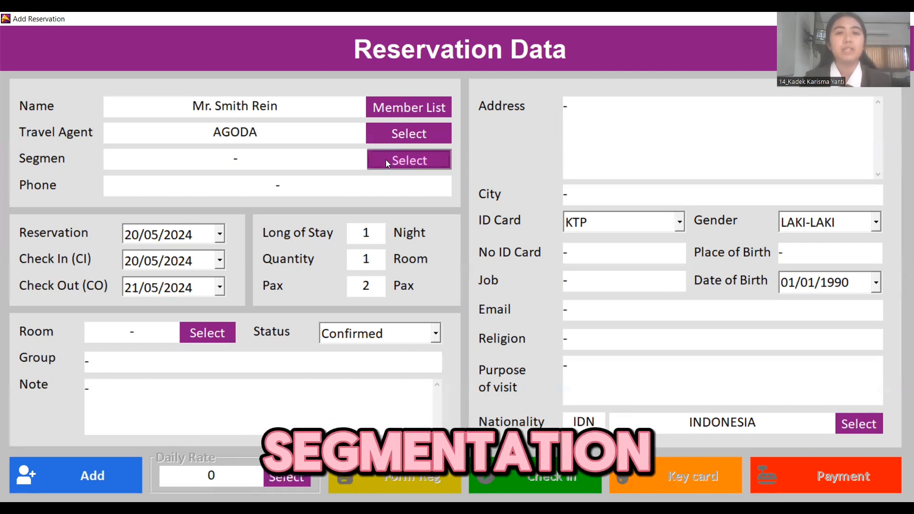
pyautogui.click(389, 232)
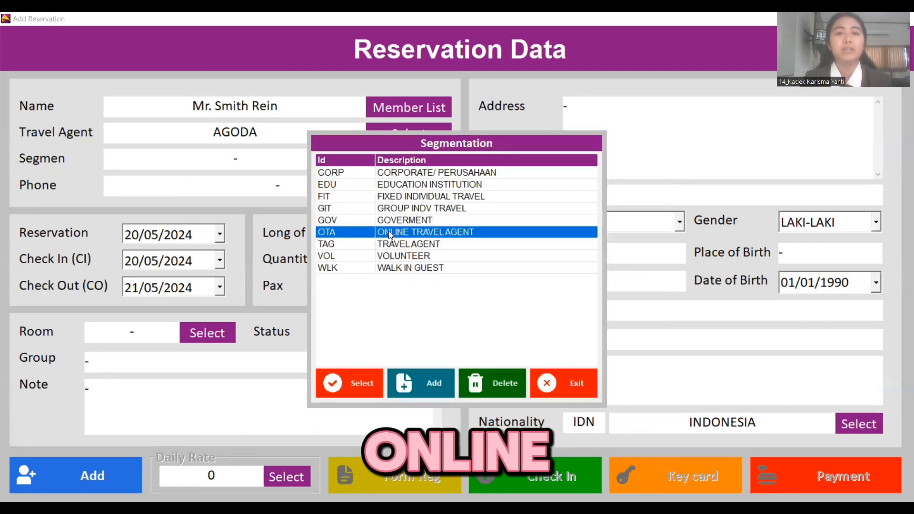
pyautogui.click(345, 381)
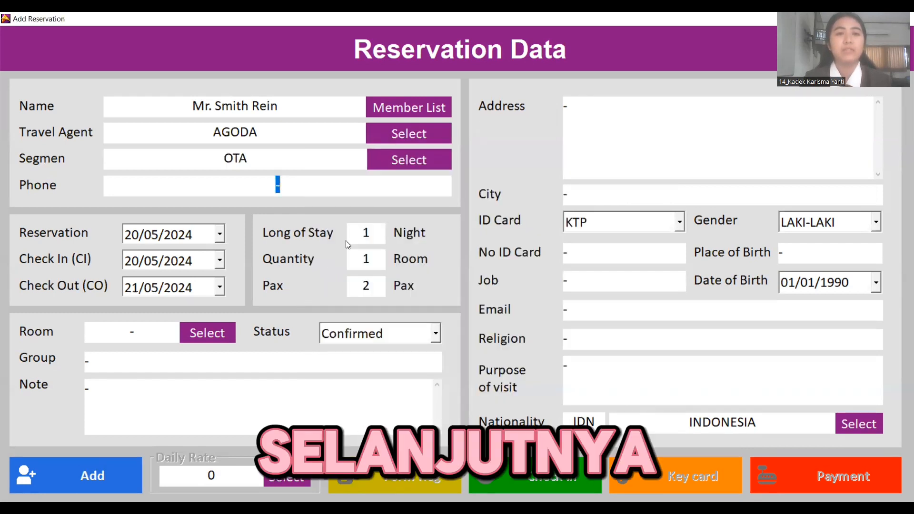
pyautogui.click(333, 193)
# - Enter the guest's phone number and extend the stay to 3 nights, ending 23/05/2024
pyautogui.press('BackSpace')
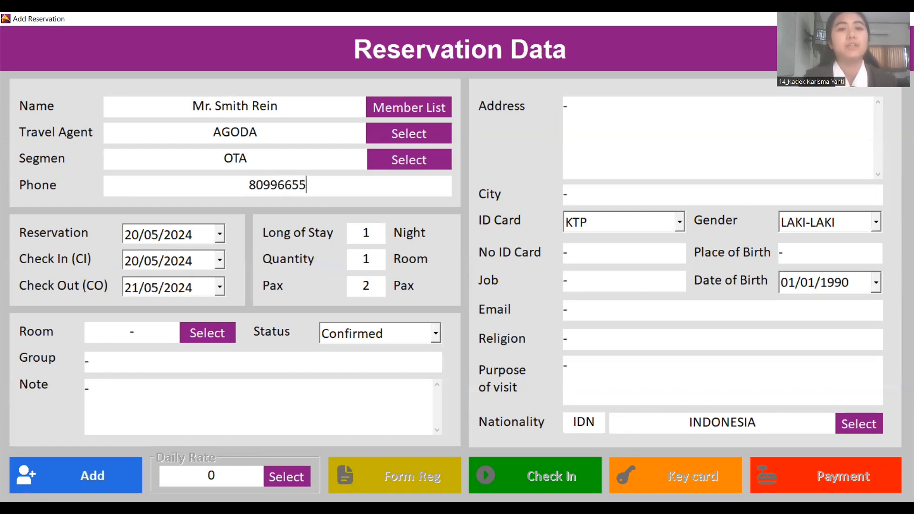
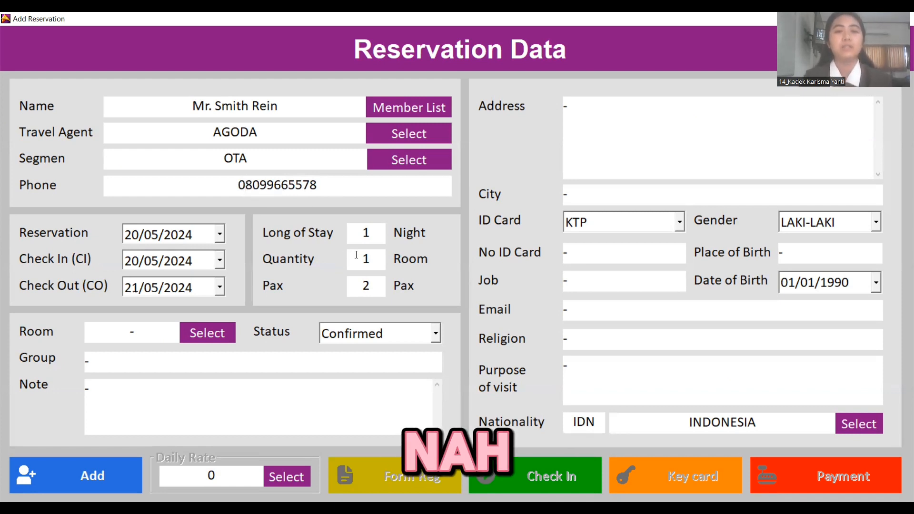
pyautogui.doubleClick(352, 253)
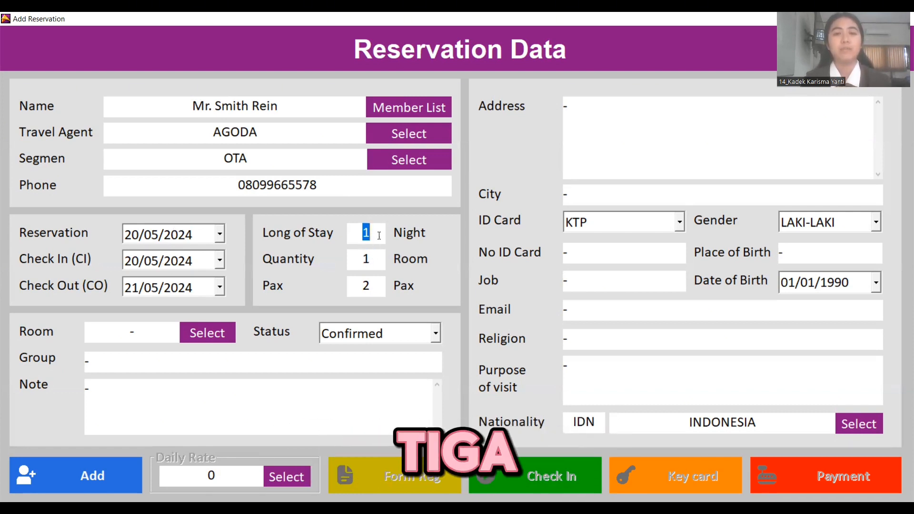
pyautogui.click(376, 238)
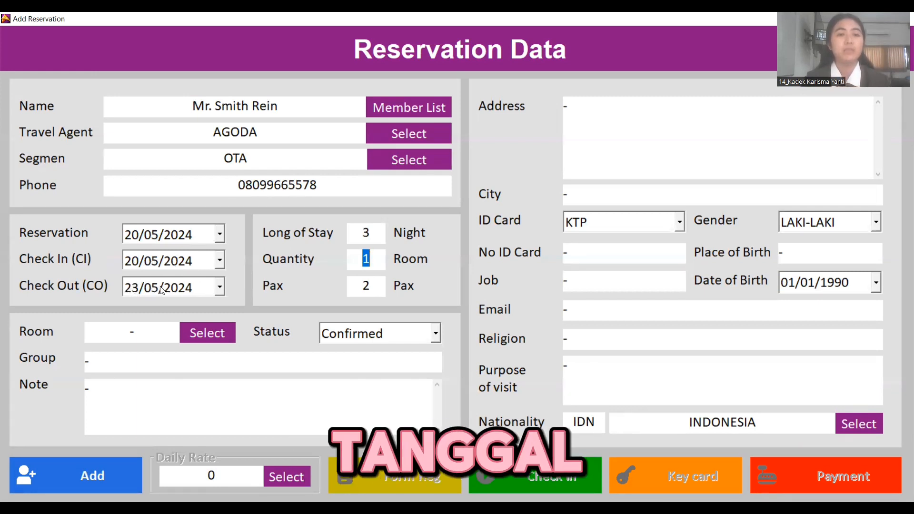
pyautogui.click(206, 330)
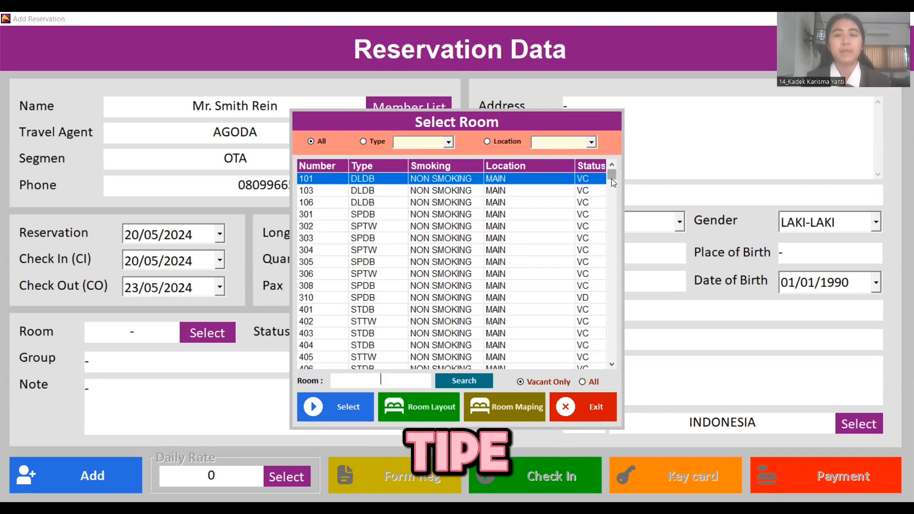
# - Assign room 306 to the reservation and clear the placeholder dash from the Note field
pyautogui.click(332, 276)
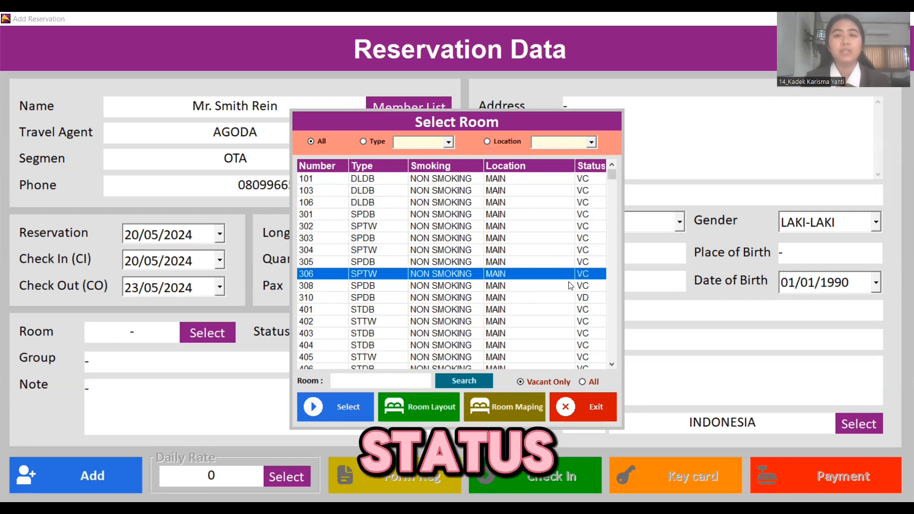
pyautogui.click(331, 407)
pyautogui.click(159, 390)
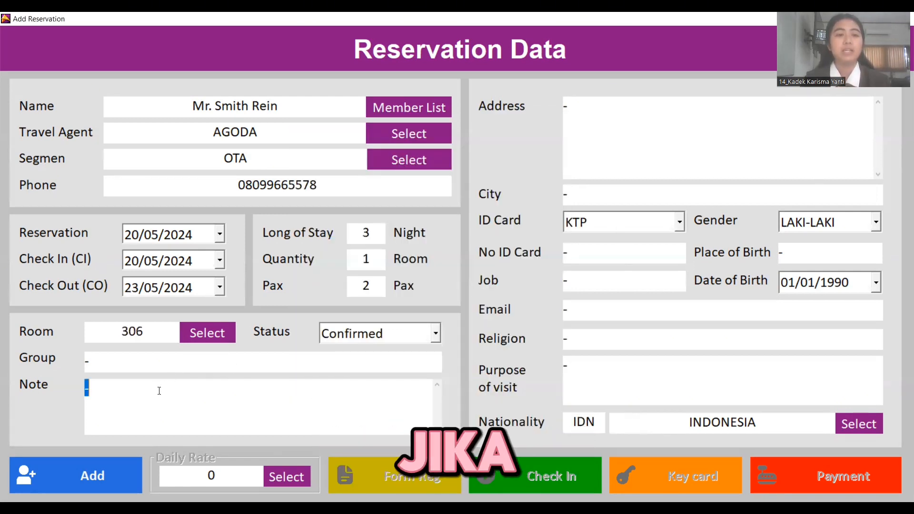
pyautogui.press('BackSpace')
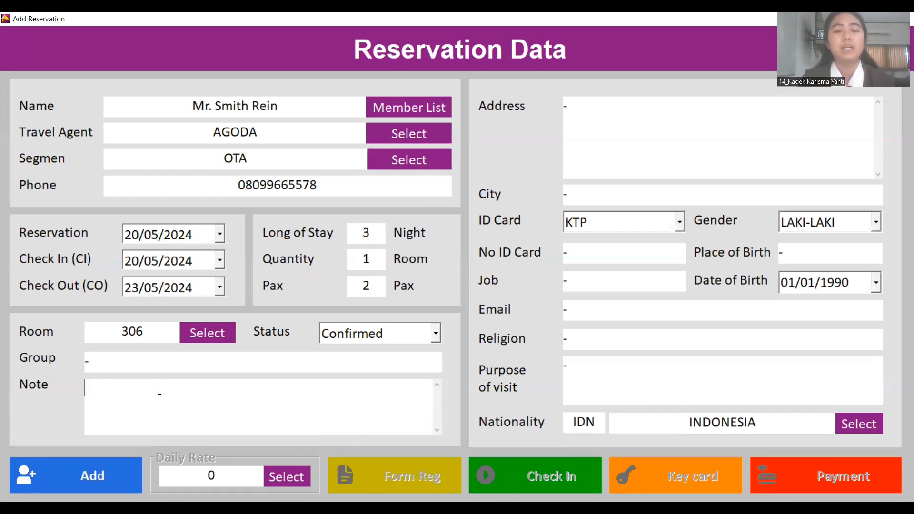
# - Enter the note 'Honeymoon Couple' and begin typing the guest's street address
pyautogui.write('Honey')
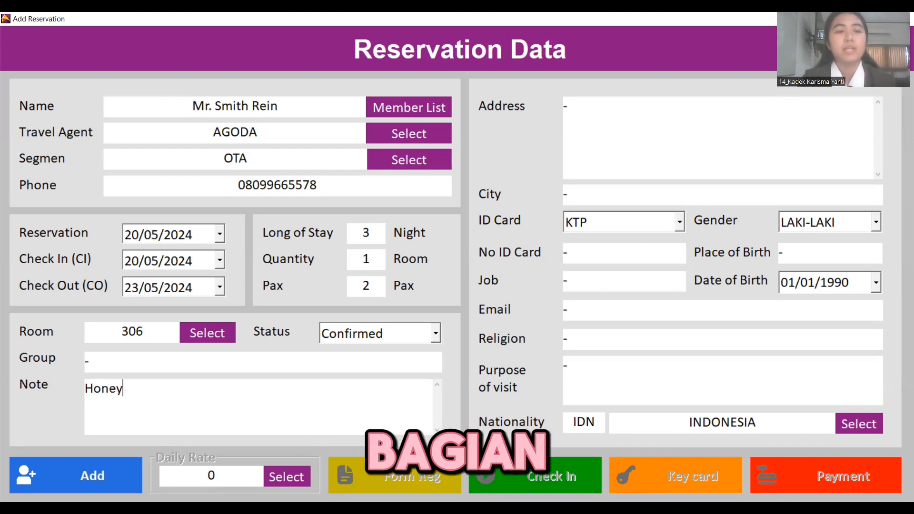
pyautogui.write('moon')
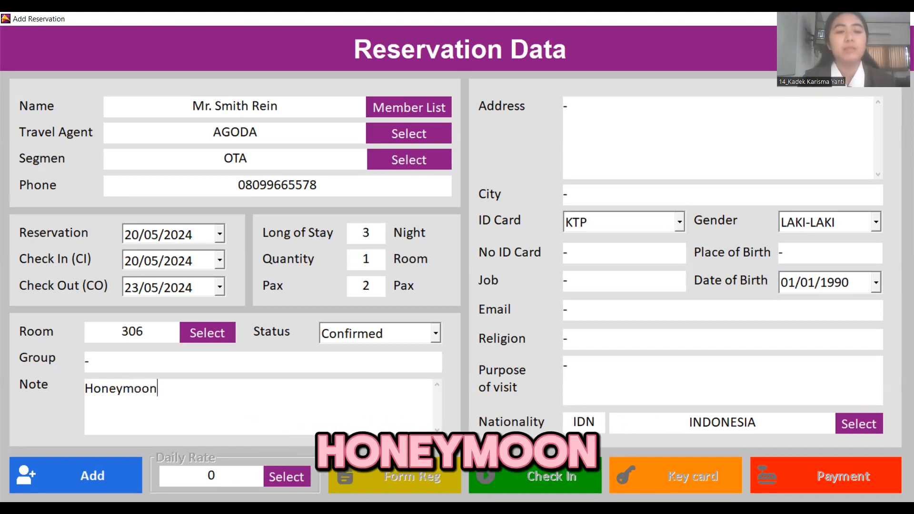
pyautogui.write(' Couple')
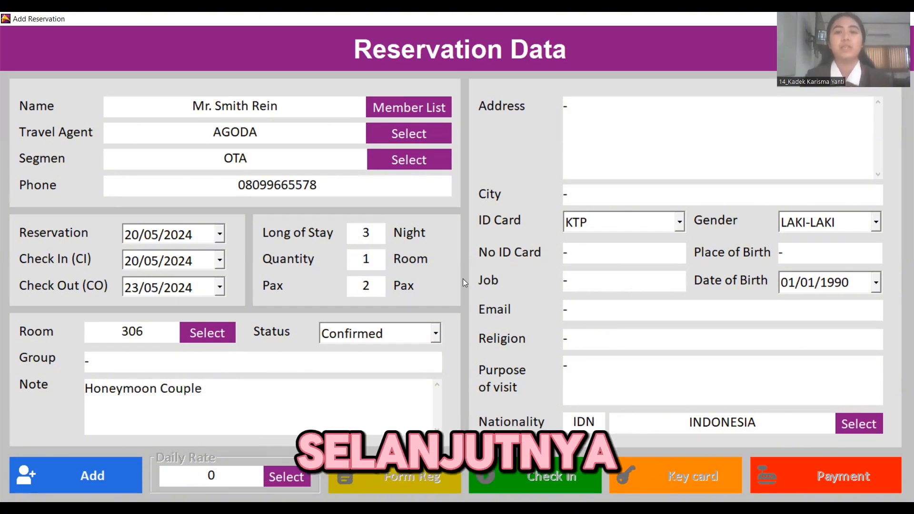
pyautogui.click(593, 108)
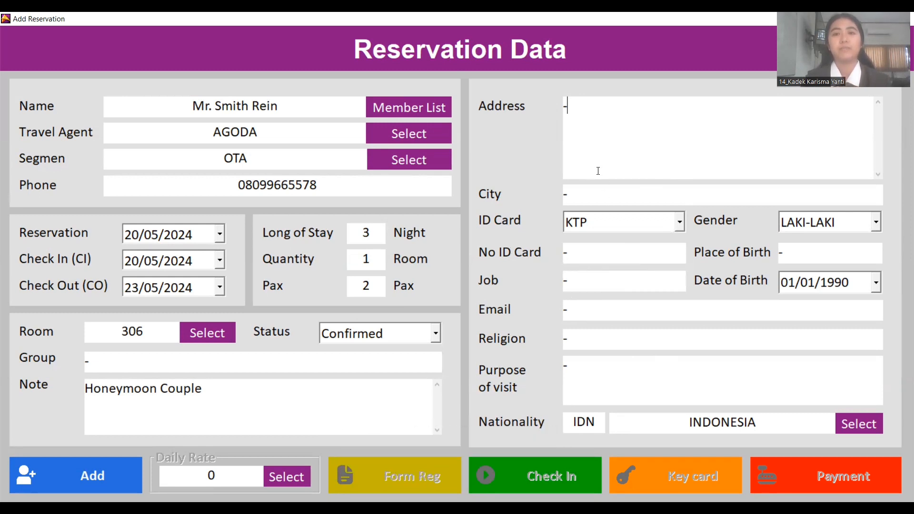
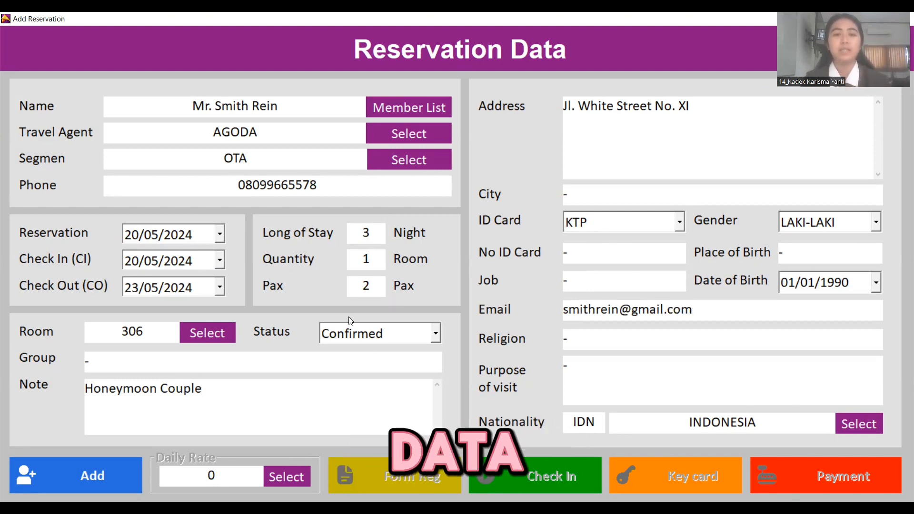
# - Save the room 306 reservation, copy the guest to the member list, and close the form
pyautogui.click(57, 473)
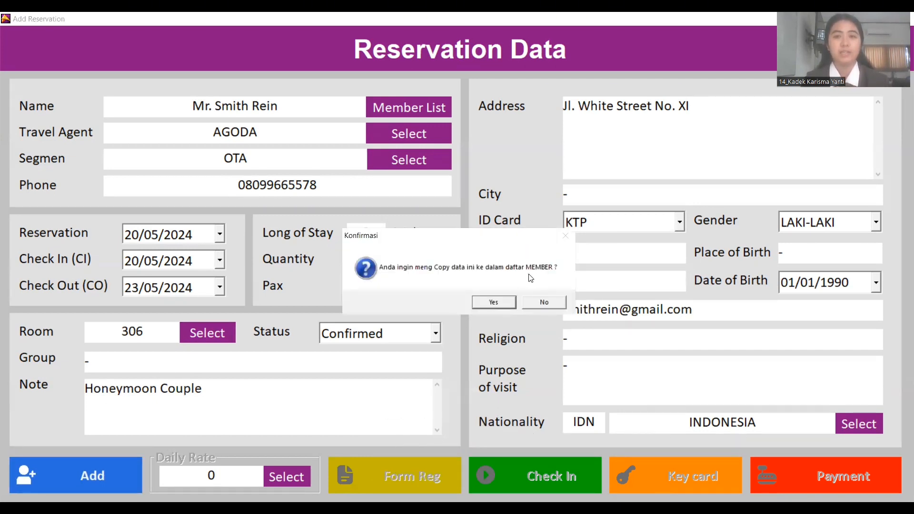
pyautogui.click(476, 302)
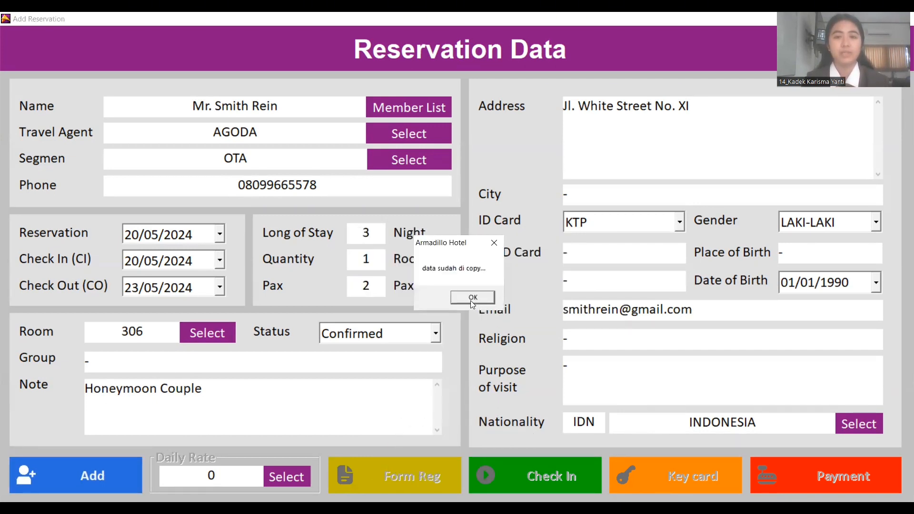
pyautogui.click(470, 301)
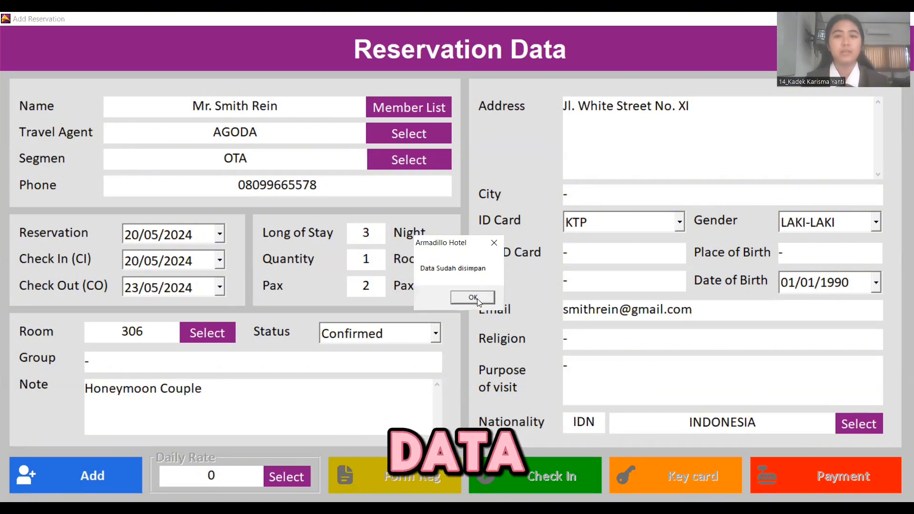
pyautogui.click(473, 297)
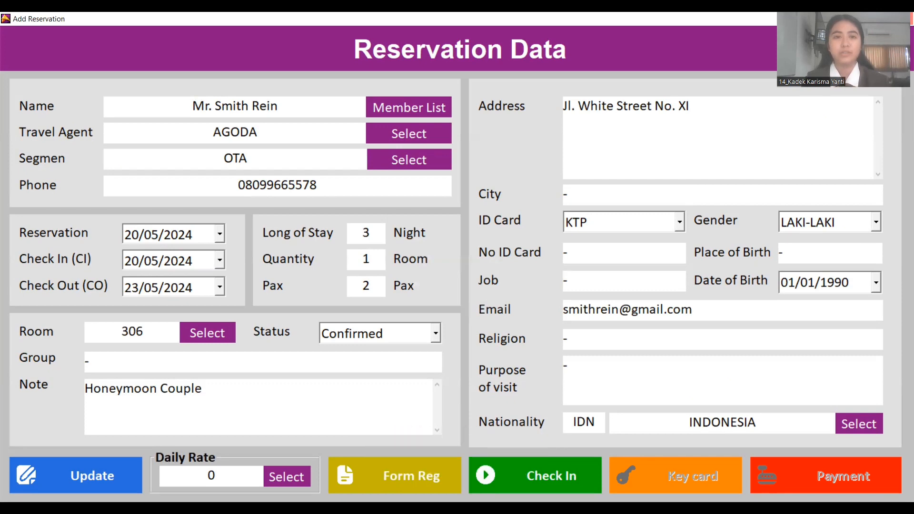
pyautogui.click(903, 18)
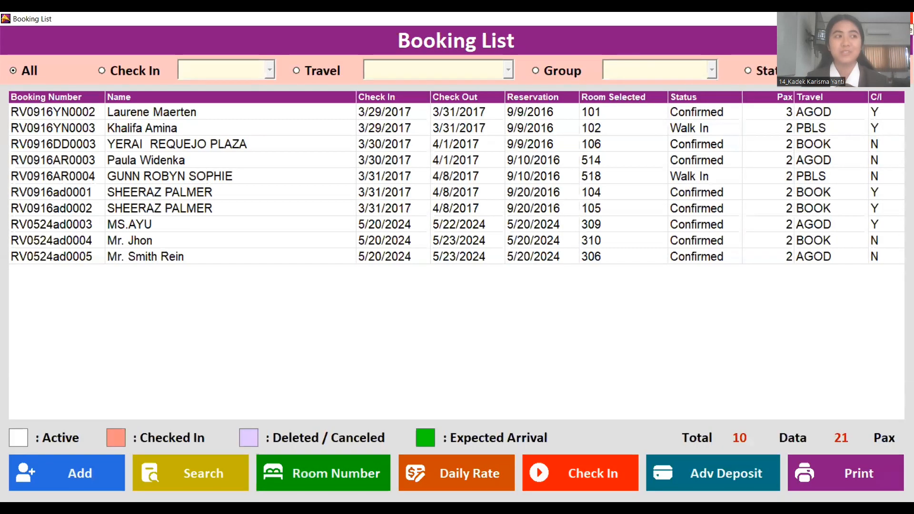
# - Check in the room 306 booking, confirming both prompts despite missing daily charges
pyautogui.click(194, 258)
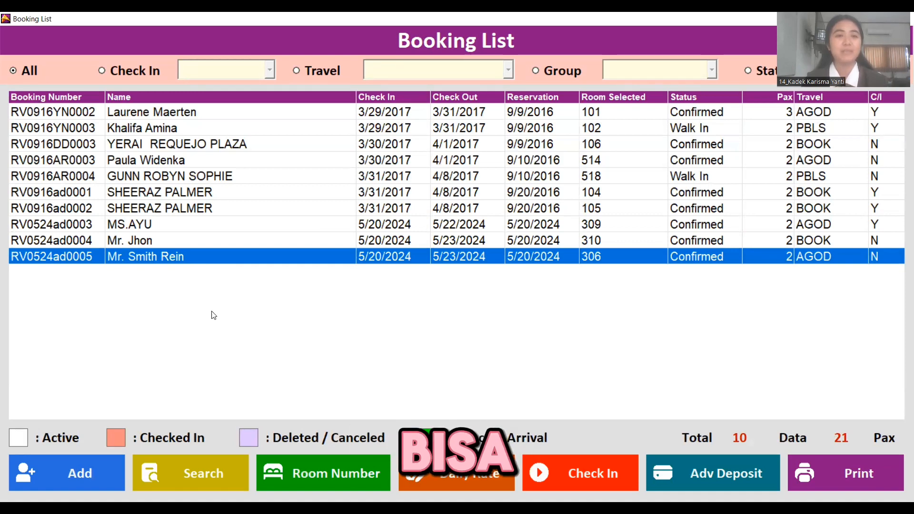
pyautogui.click(139, 244)
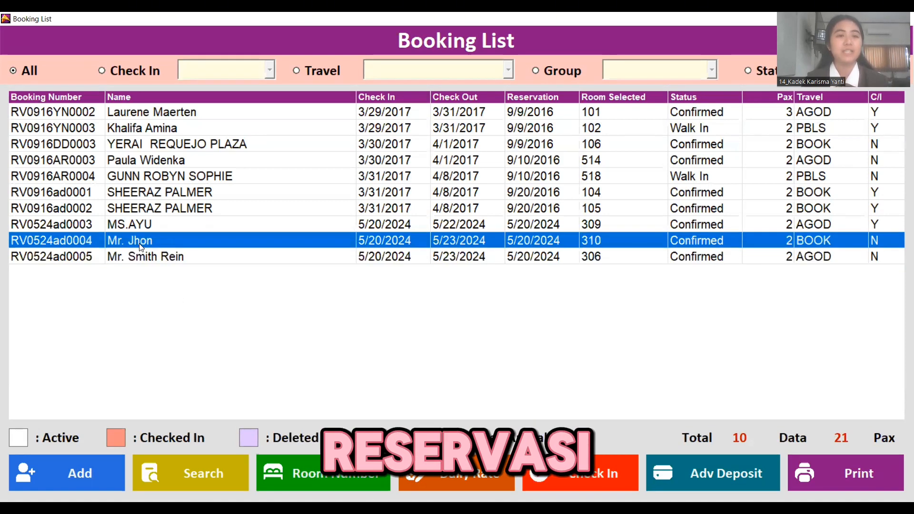
pyautogui.click(150, 255)
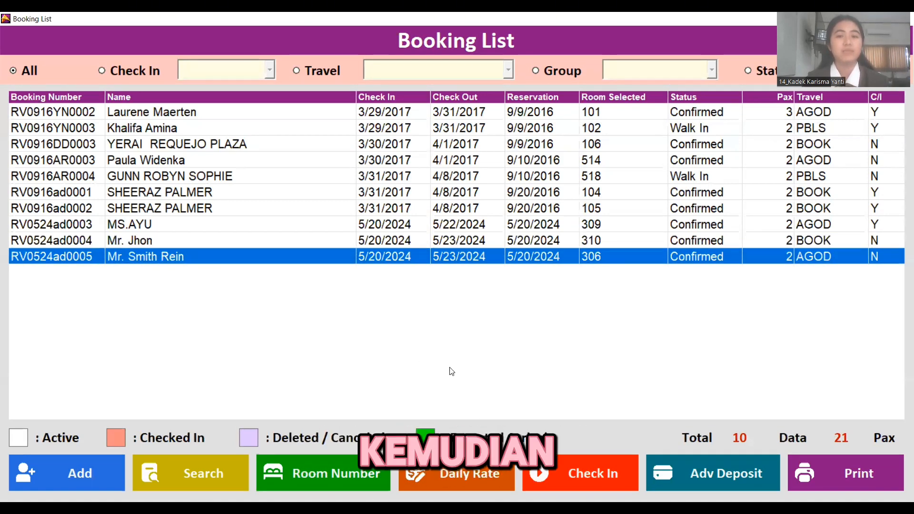
pyautogui.click(564, 477)
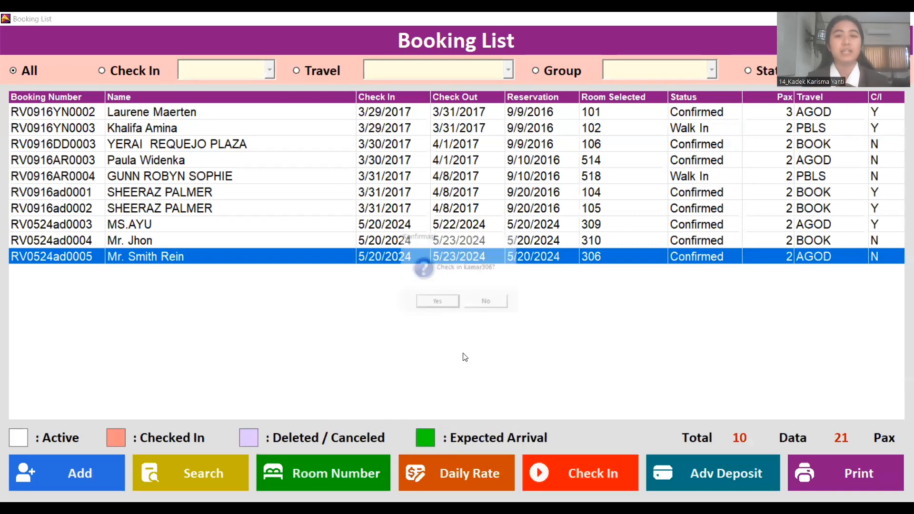
pyautogui.click(439, 303)
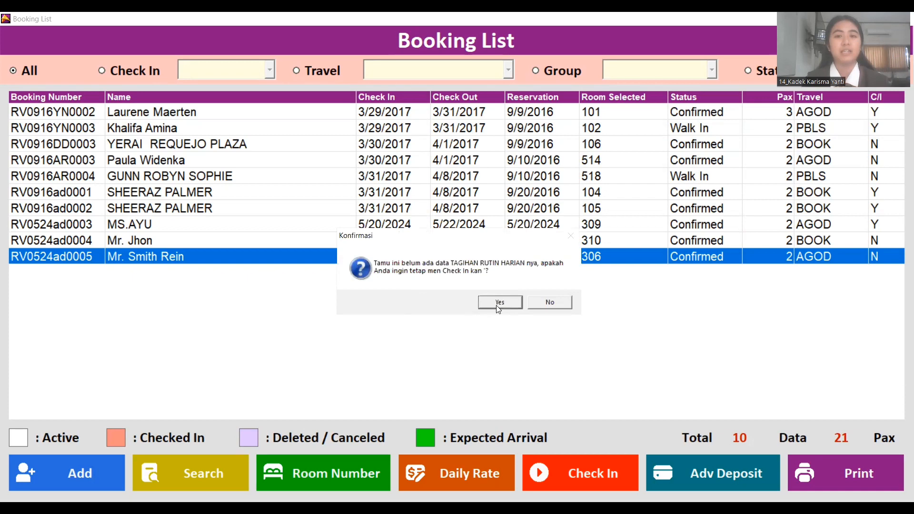
pyautogui.click(500, 303)
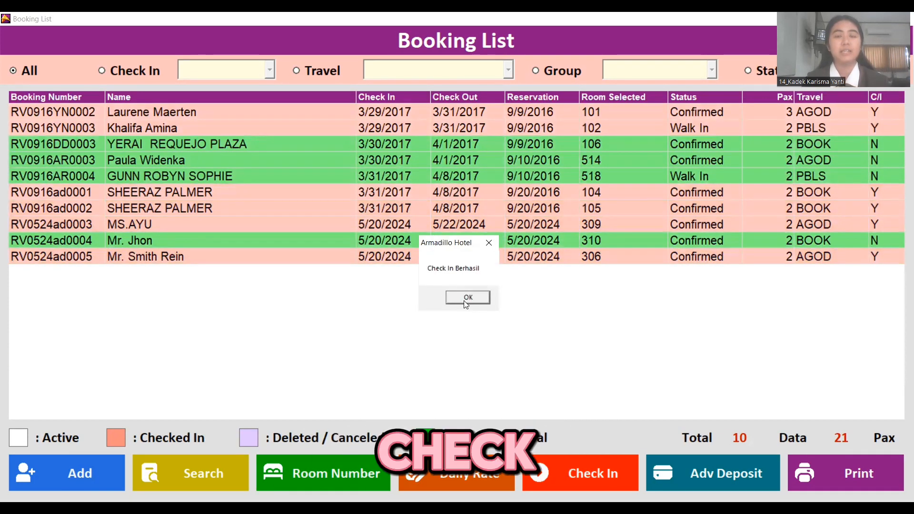
pyautogui.click(465, 301)
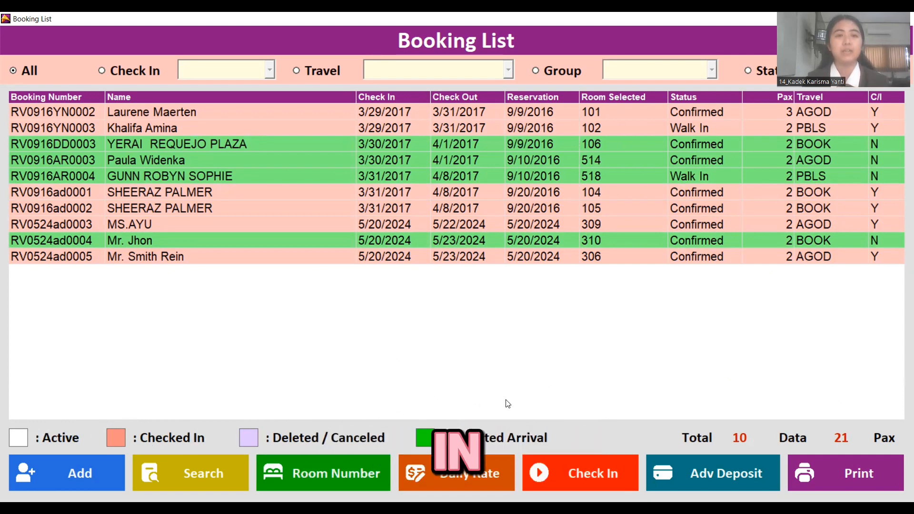
pyautogui.click(228, 255)
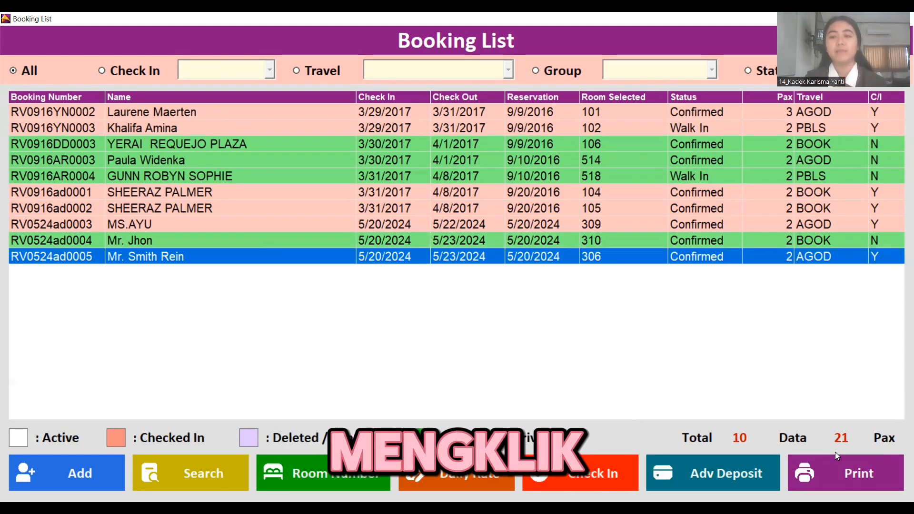
pyautogui.click(828, 471)
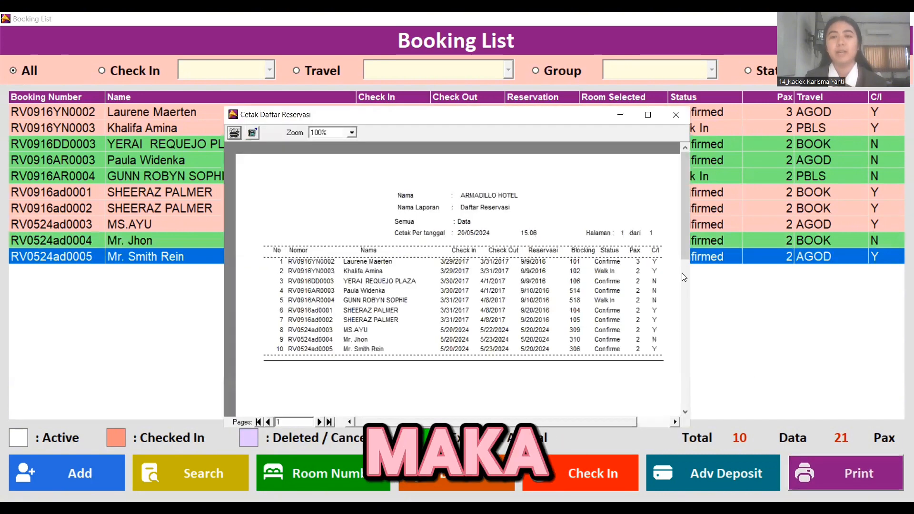
pyautogui.click(648, 115)
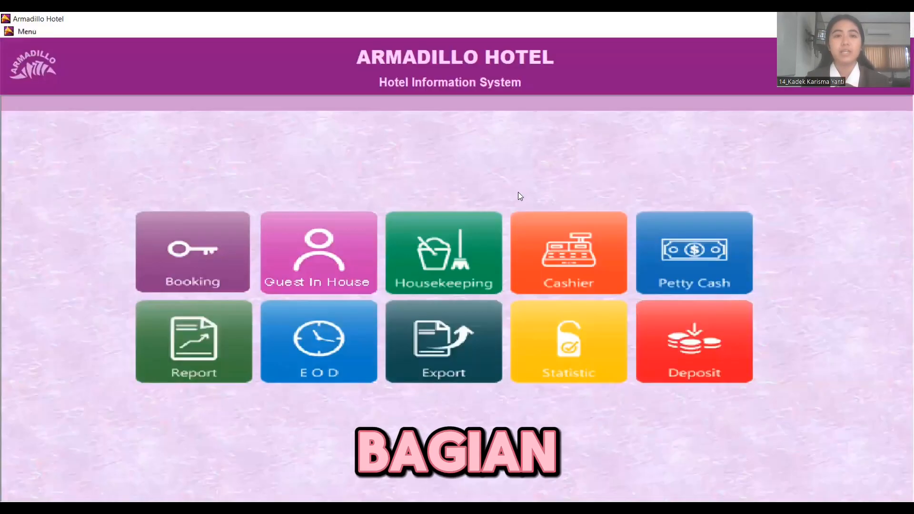
# - Open the Housekeeping room status screen from the main menu
pyautogui.click(386, 245)
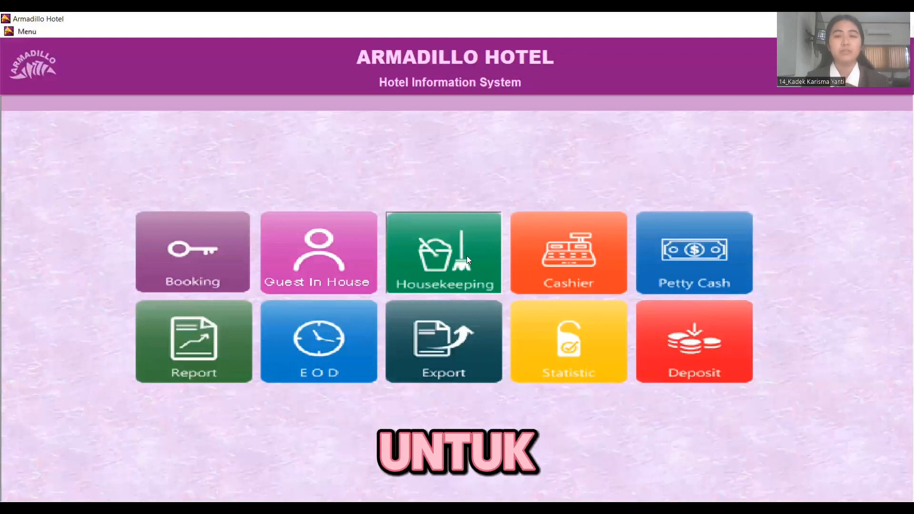
pyautogui.click(444, 270)
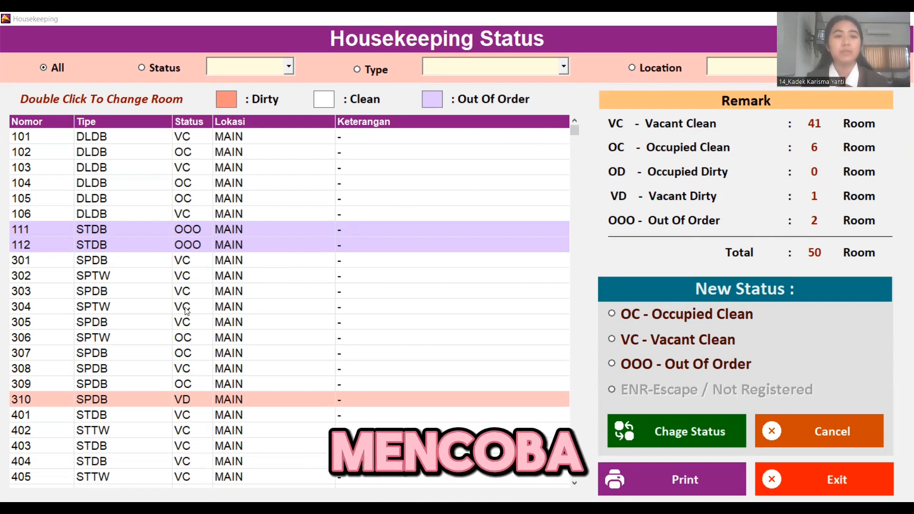
# - Change room 306's housekeeping status to VC – Vacant Clean and confirm
pyautogui.click(179, 356)
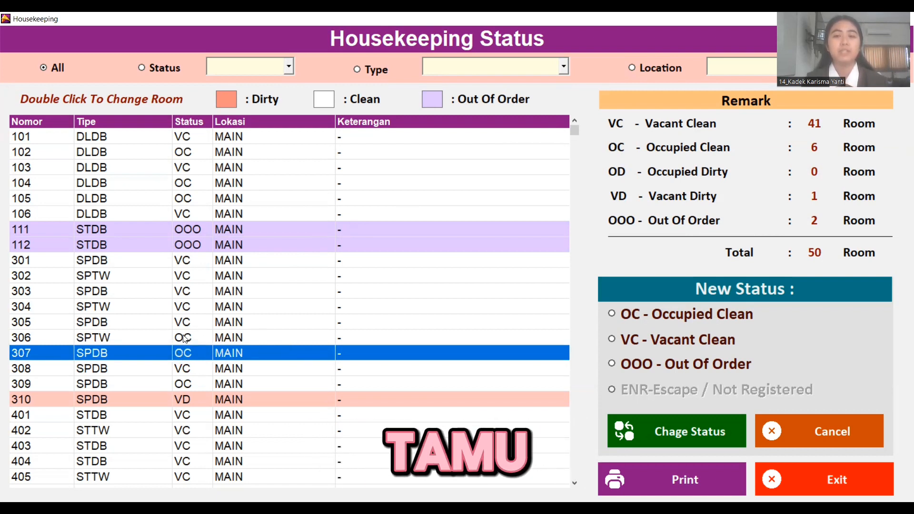
pyautogui.click(177, 343)
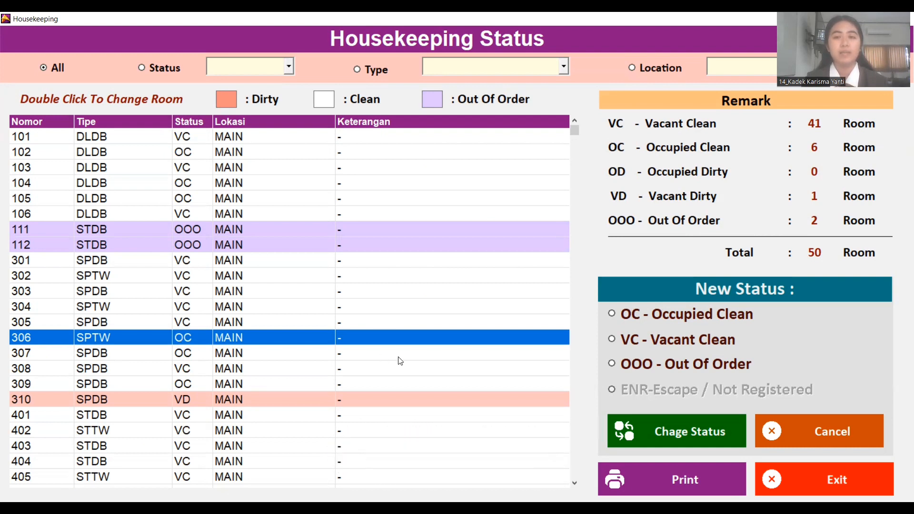
pyautogui.click(612, 340)
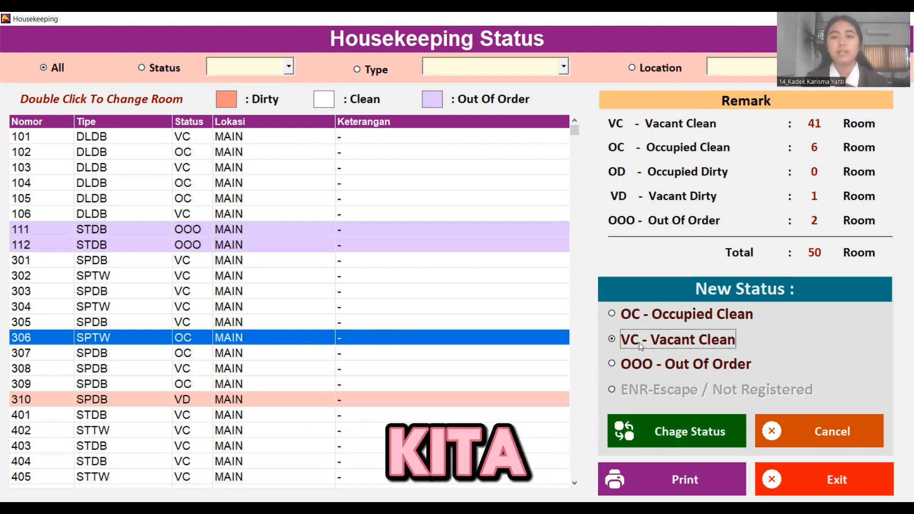
pyautogui.click(669, 430)
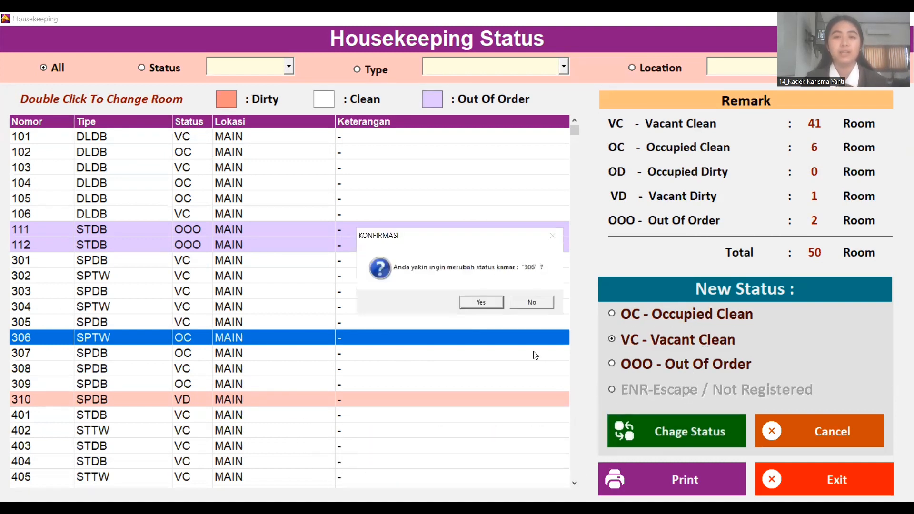
pyautogui.click(481, 303)
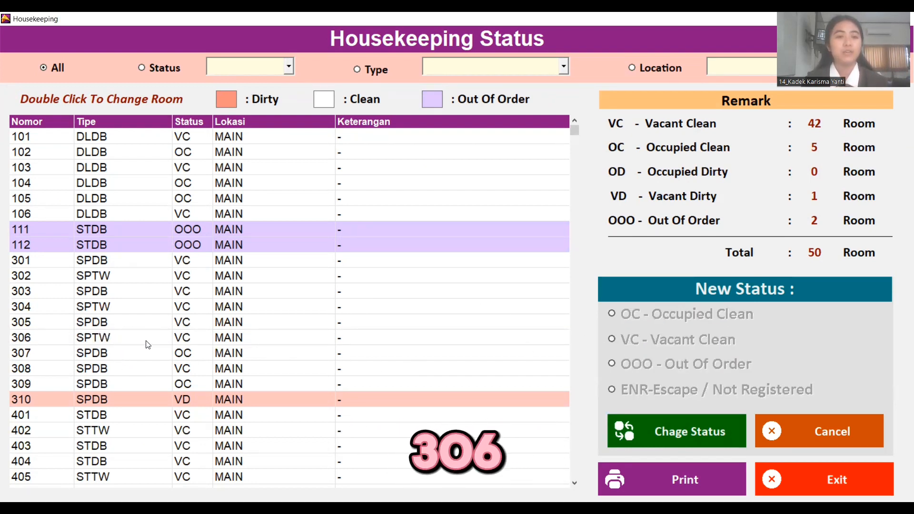
pyautogui.click(174, 338)
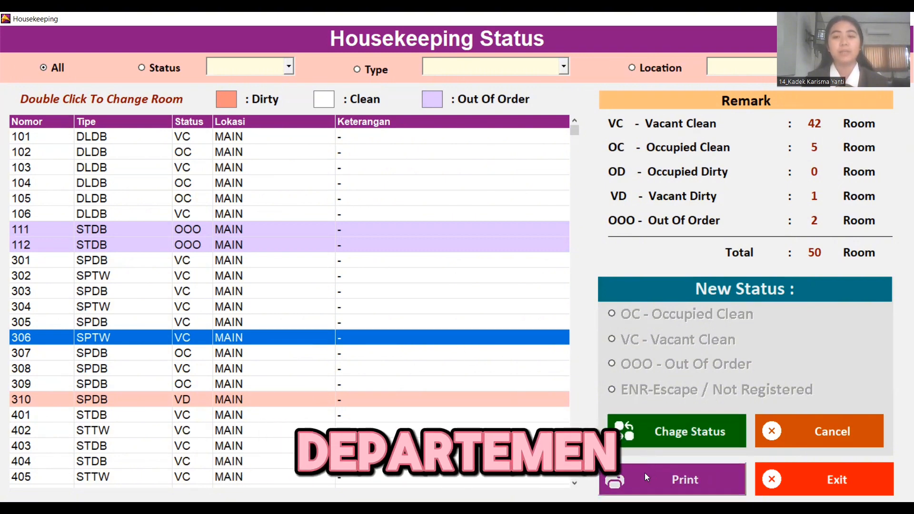
# - Preview the room status report full screen, then exit the Housekeeping screen
pyautogui.click(685, 471)
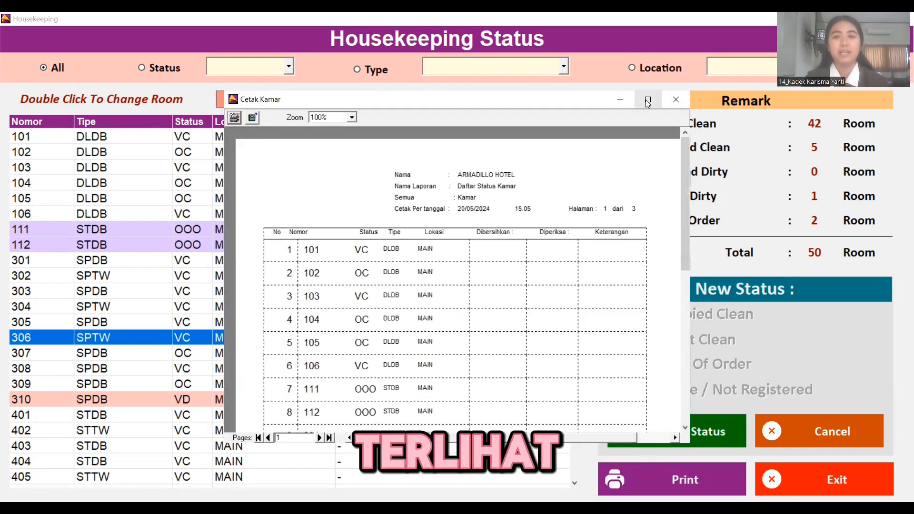
pyautogui.click(648, 100)
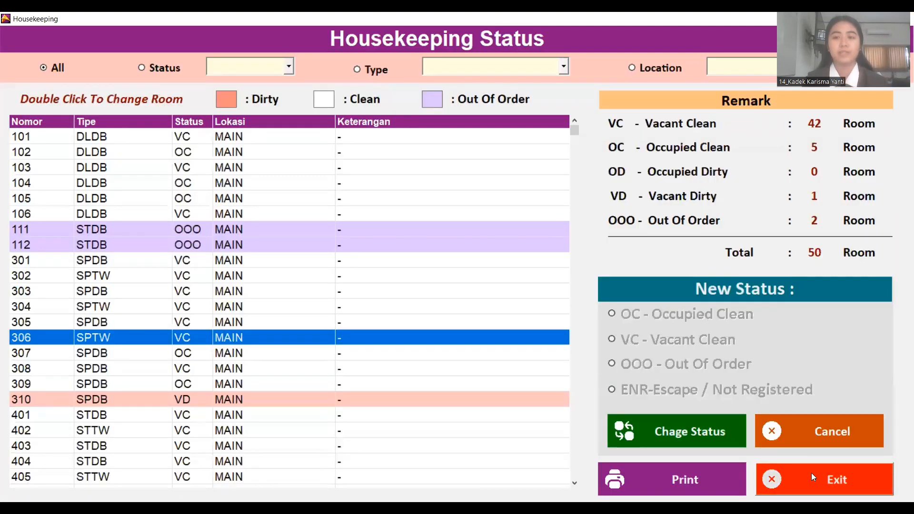
pyautogui.click(813, 478)
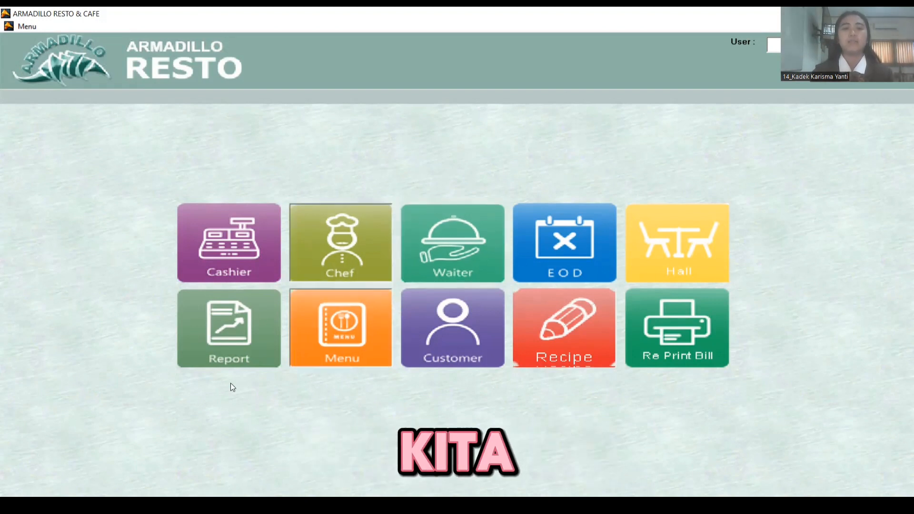
# - Review the Daftar Menu dish and price list, then open the Cashier transaction form
pyautogui.click(339, 332)
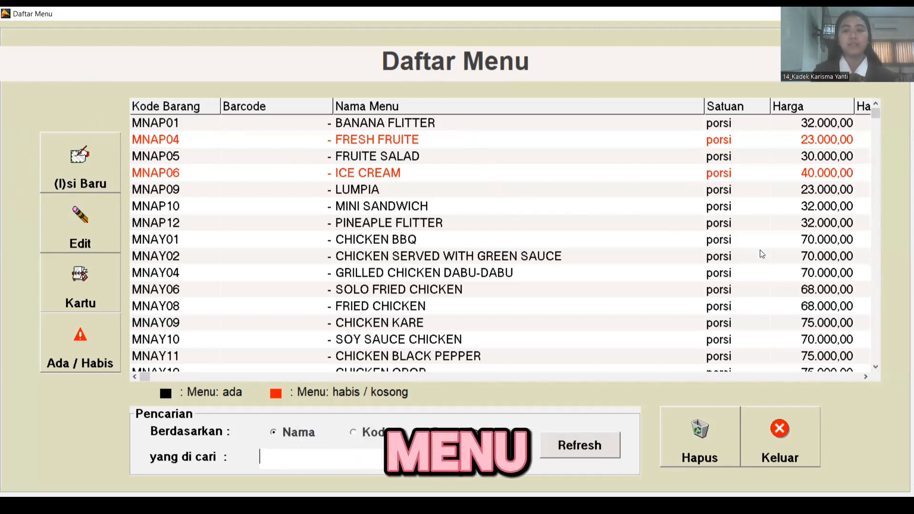
pyautogui.click(784, 434)
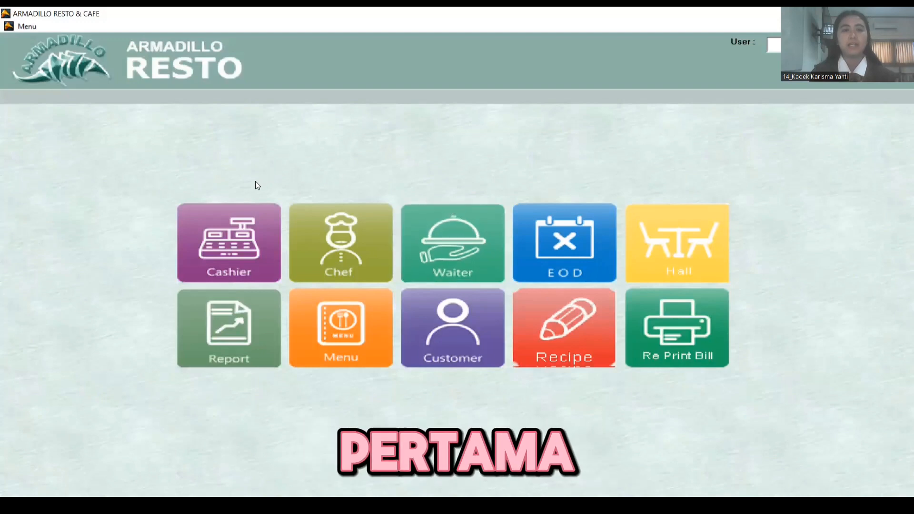
pyautogui.click(230, 211)
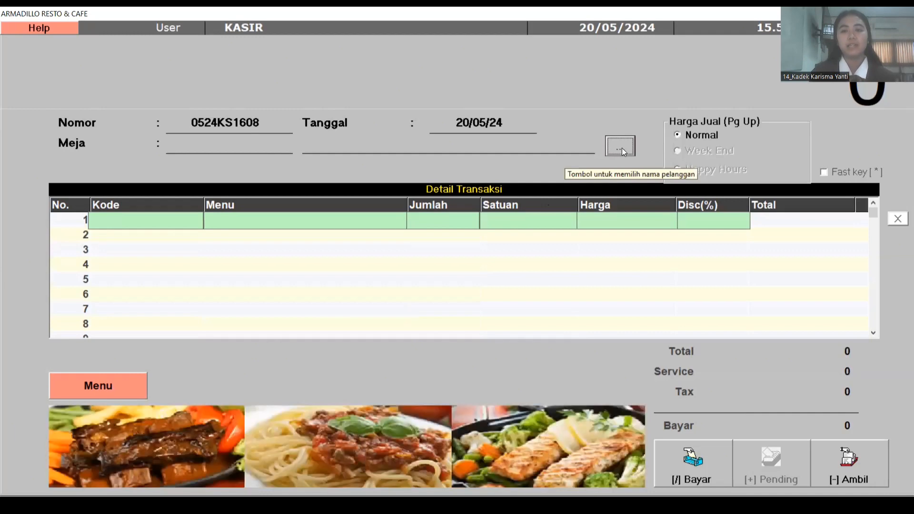
# - Browse the Daftar Meja table list and pick table MD2, MEJA DALAM 02
pyautogui.click(622, 148)
pyautogui.click(435, 205)
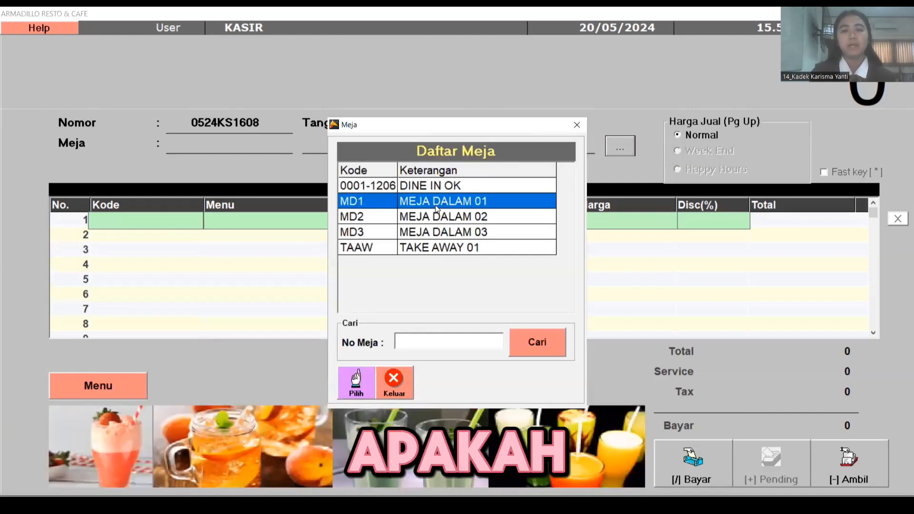
pyautogui.click(434, 214)
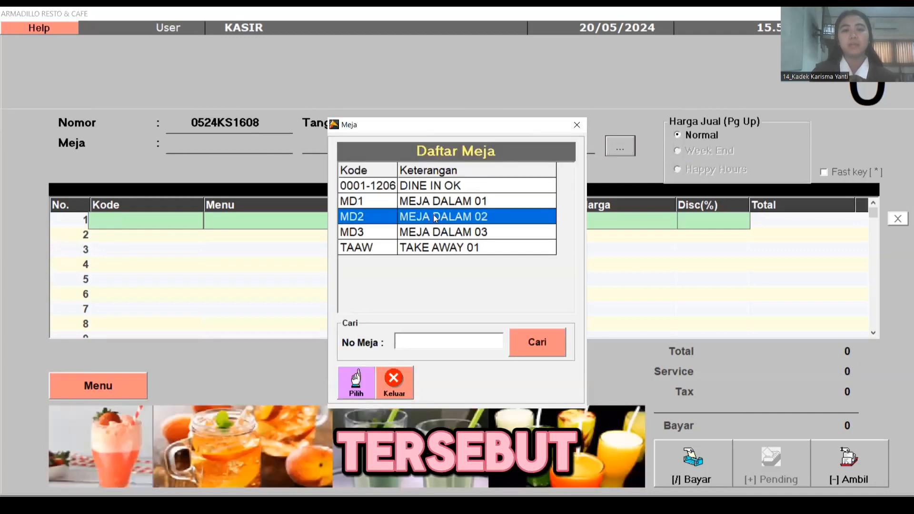
pyautogui.click(431, 187)
pyautogui.click(432, 248)
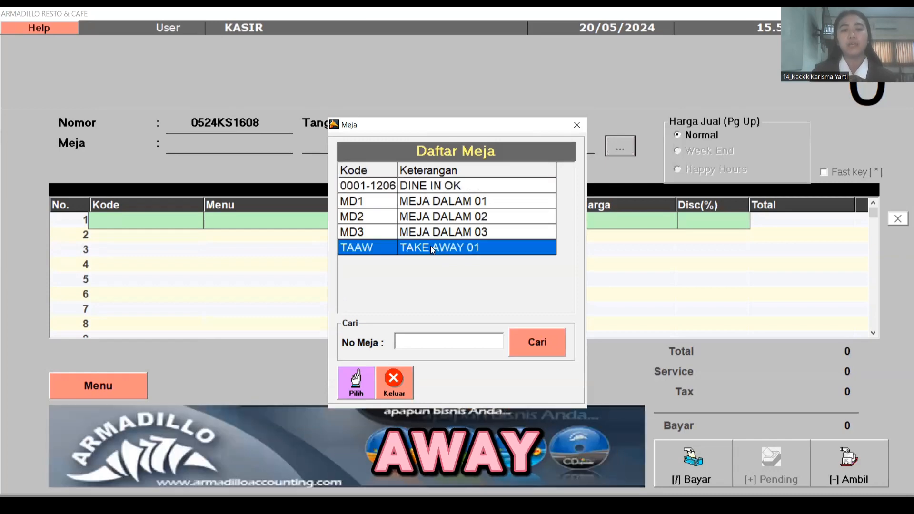
pyautogui.click(443, 206)
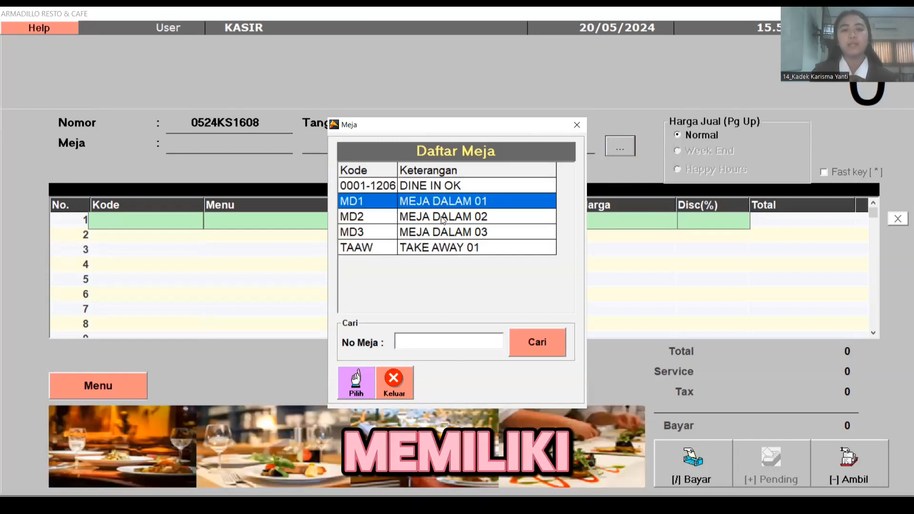
pyautogui.click(443, 218)
pyautogui.click(447, 234)
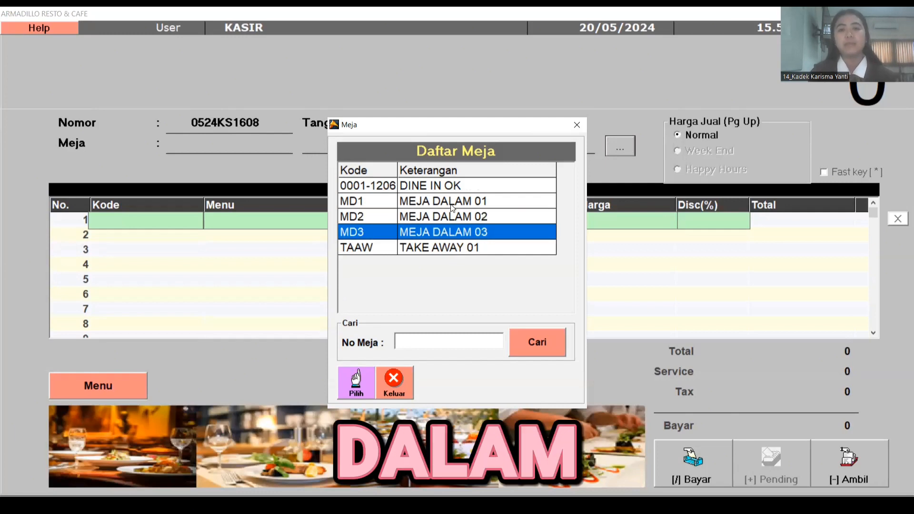
pyautogui.click(451, 202)
pyautogui.click(456, 219)
pyautogui.click(456, 231)
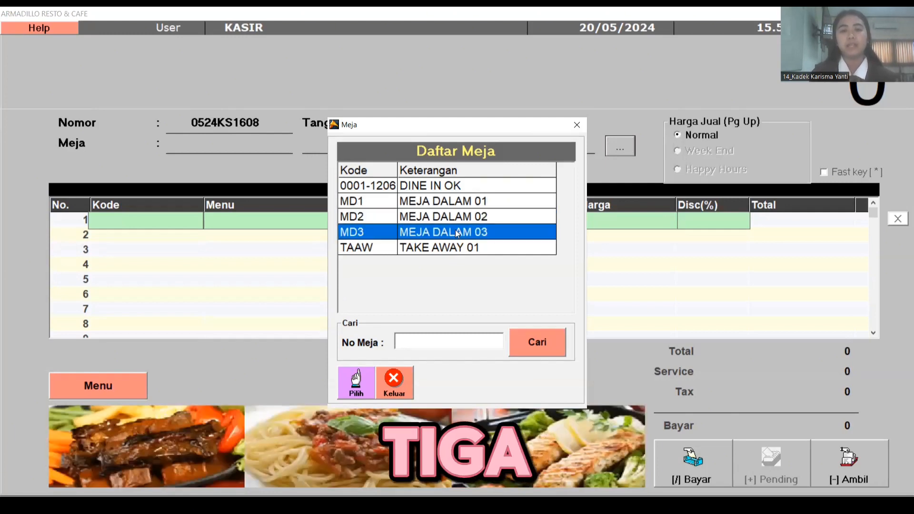
pyautogui.click(439, 190)
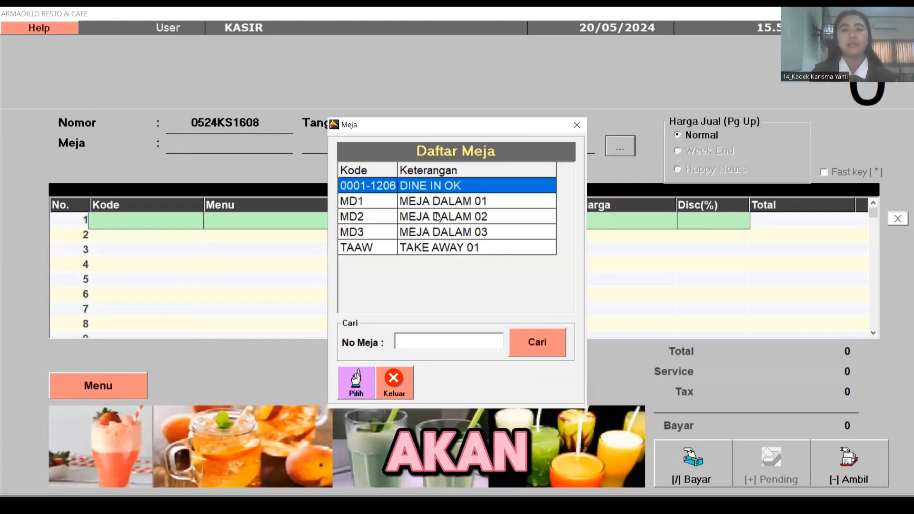
pyautogui.click(439, 217)
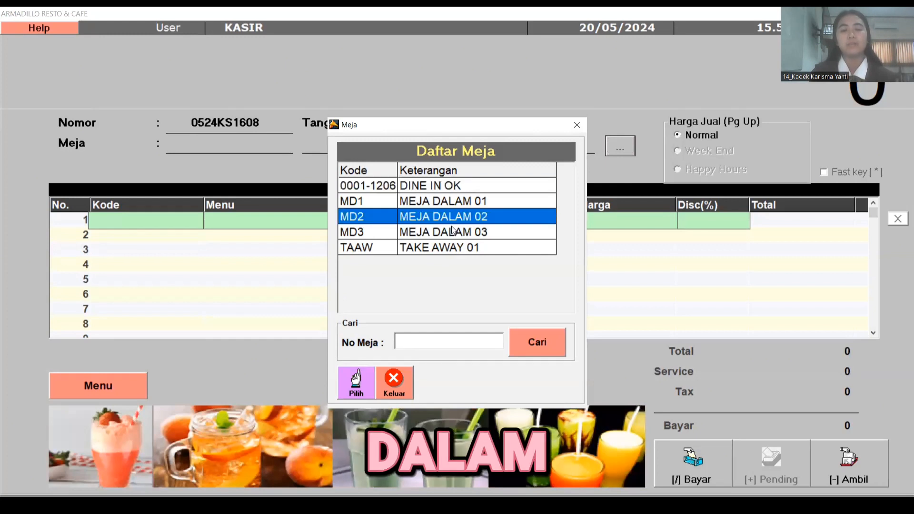
# - Assign table MD2 and add 2 portions of FRUITE SALAD to the order
pyautogui.click(355, 389)
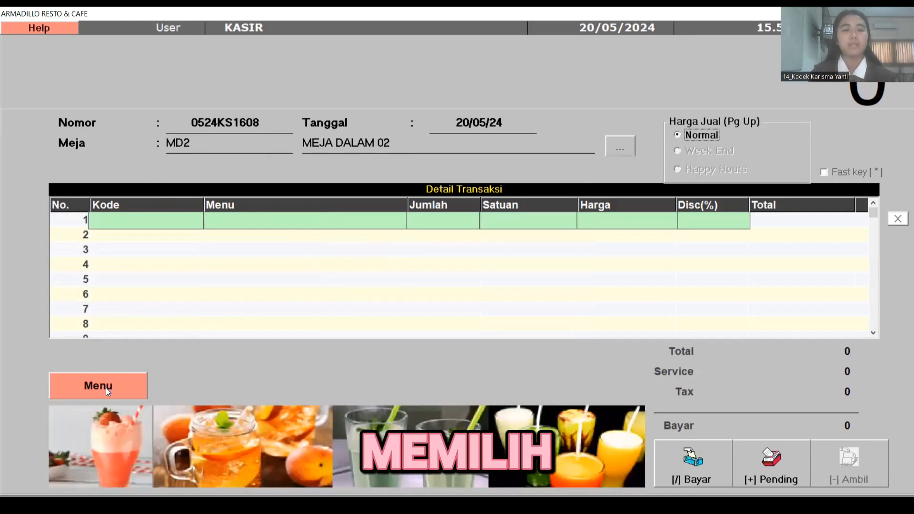
pyautogui.click(106, 388)
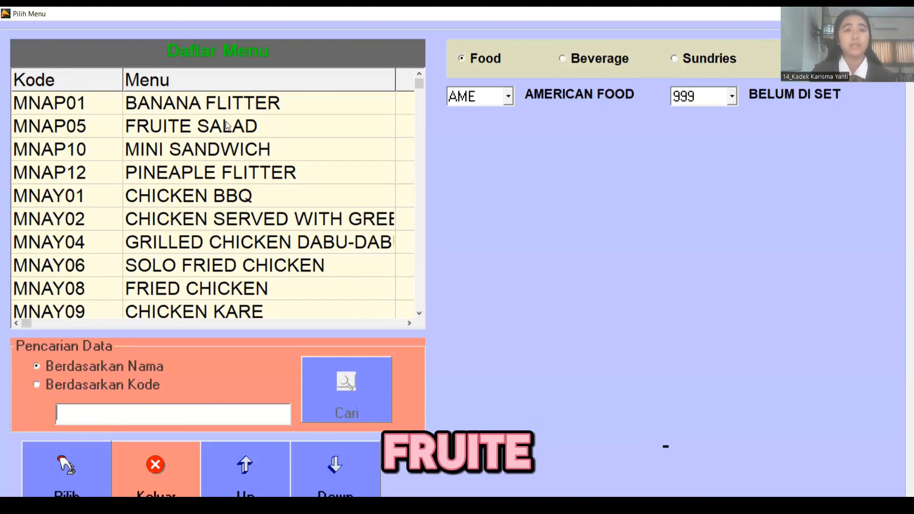
pyautogui.click(216, 132)
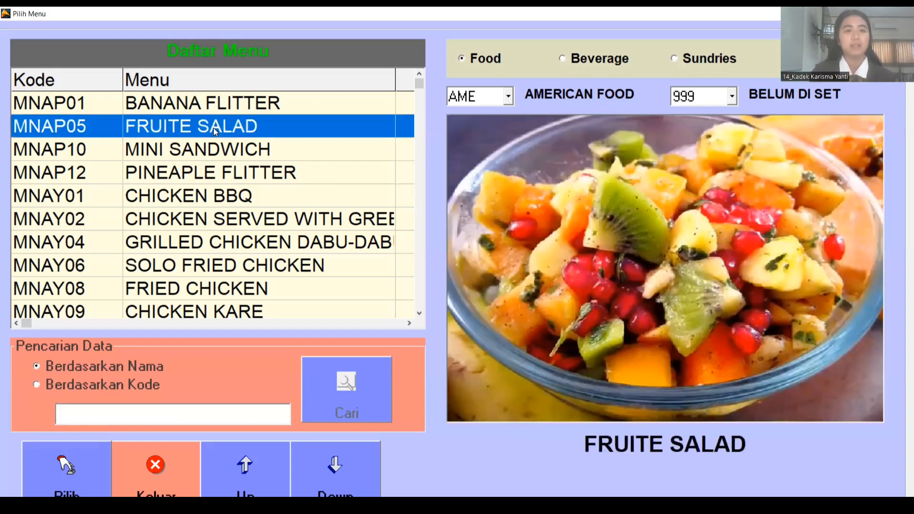
pyautogui.click(80, 470)
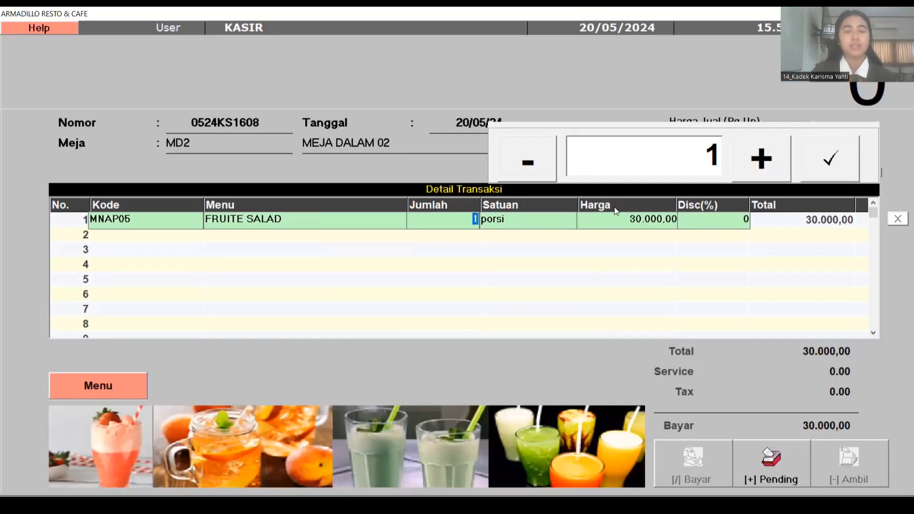
pyautogui.click(765, 165)
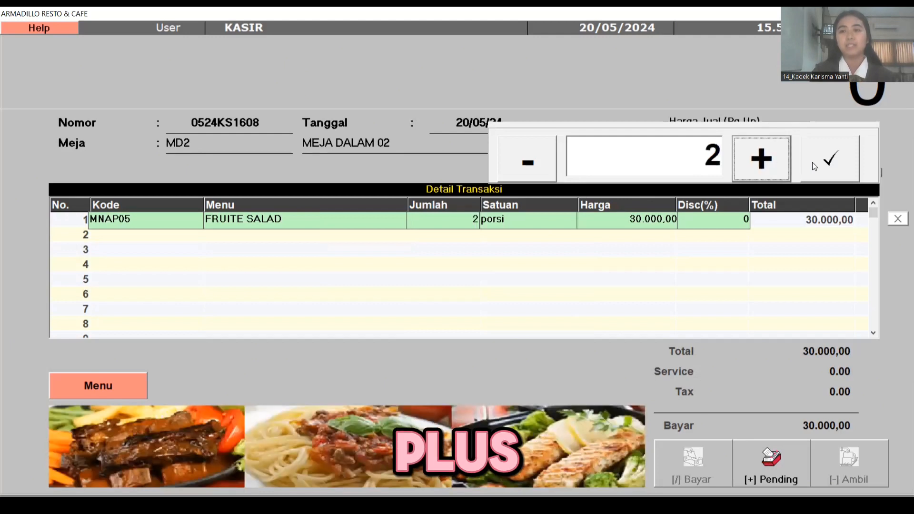
pyautogui.click(828, 159)
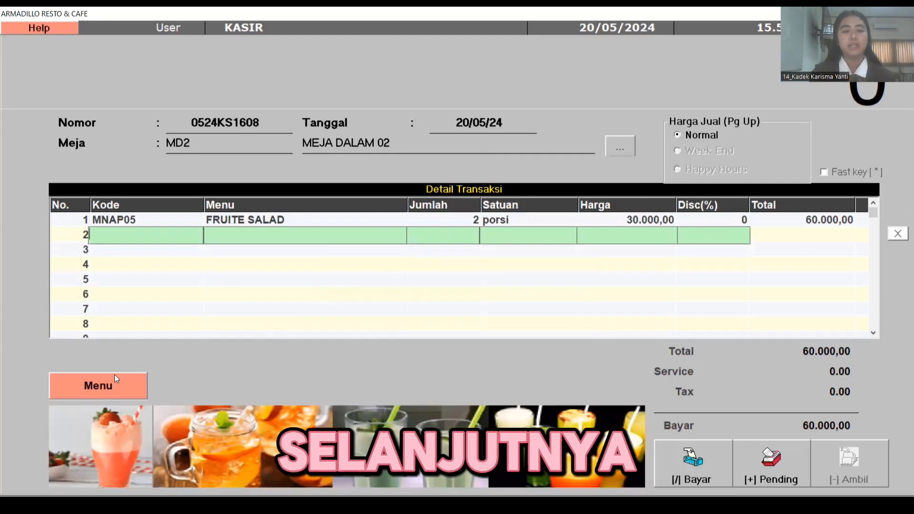
# - Add 2 portions of FRESH JUICE from the Beverage list to the MD2 order
pyautogui.click(97, 383)
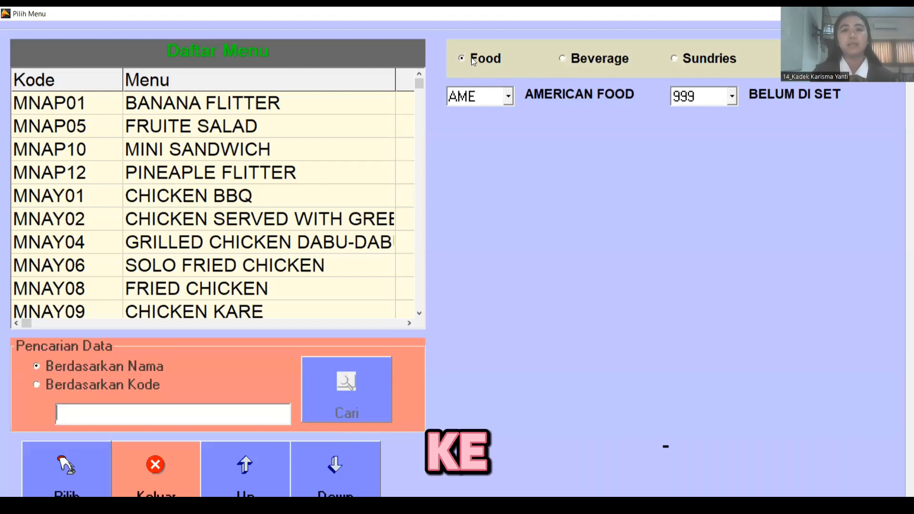
pyautogui.click(563, 58)
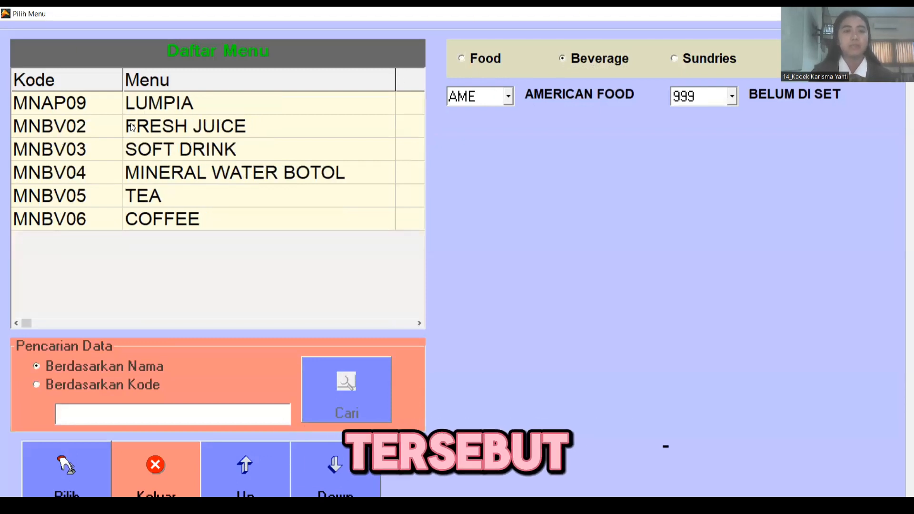
pyautogui.click(224, 125)
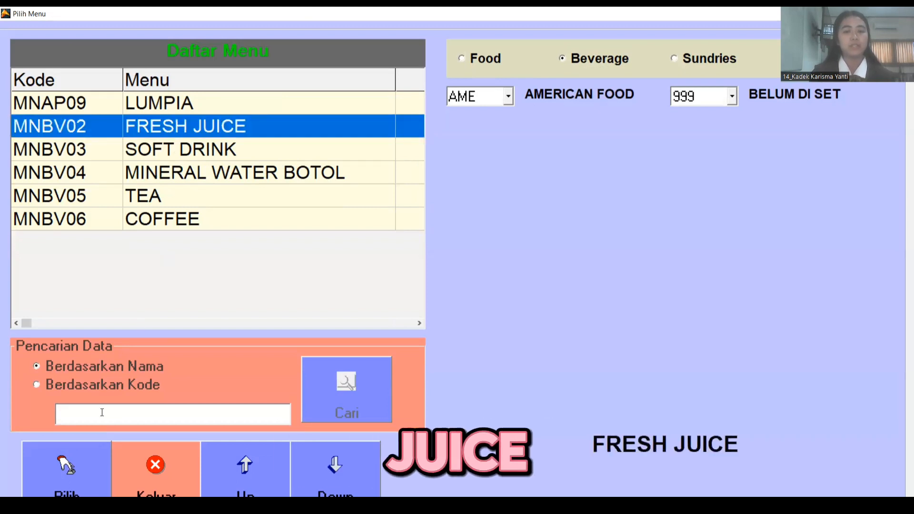
pyautogui.click(66, 469)
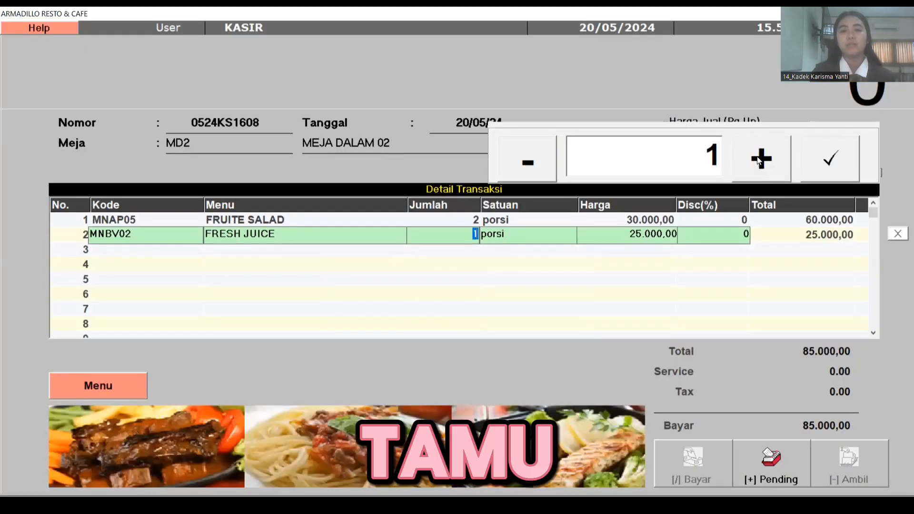
pyautogui.click(761, 159)
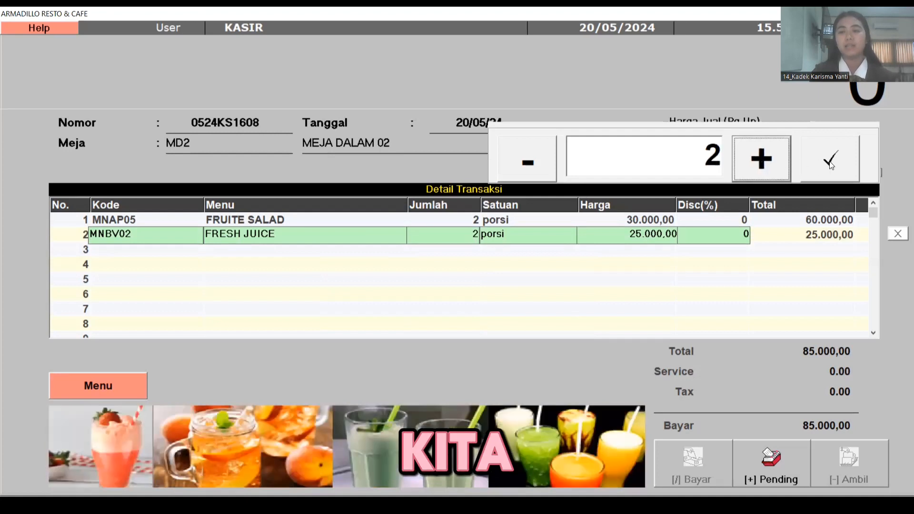
pyautogui.click(829, 161)
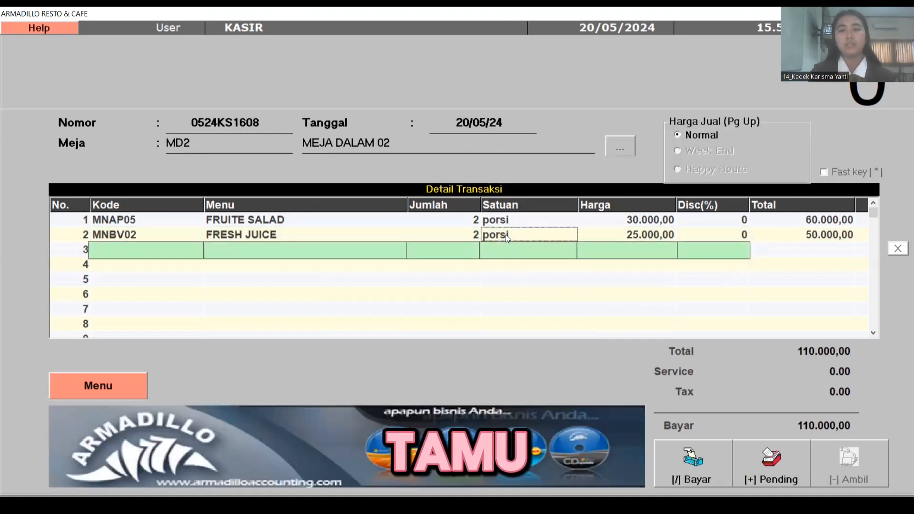
pyautogui.click(506, 235)
# - Hold the MD2 order as pending and open the Transaksi Pending list
pyautogui.click(499, 224)
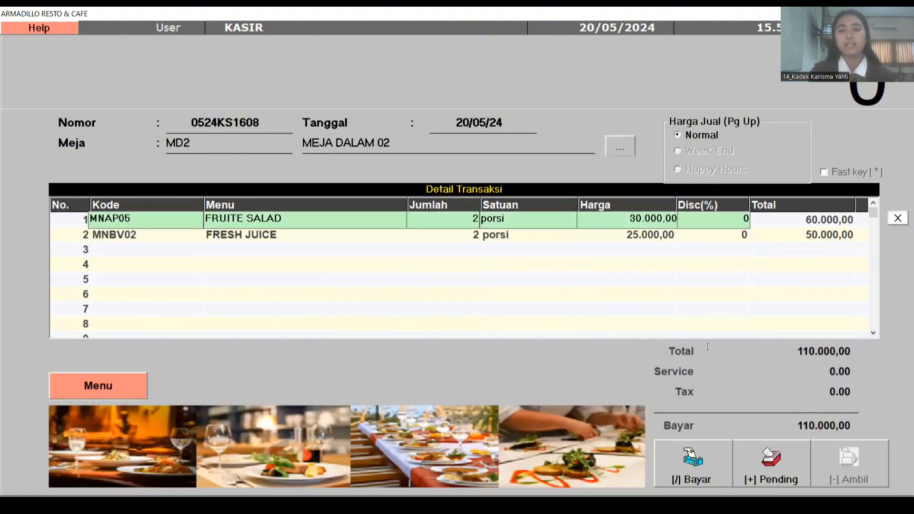
pyautogui.click(639, 279)
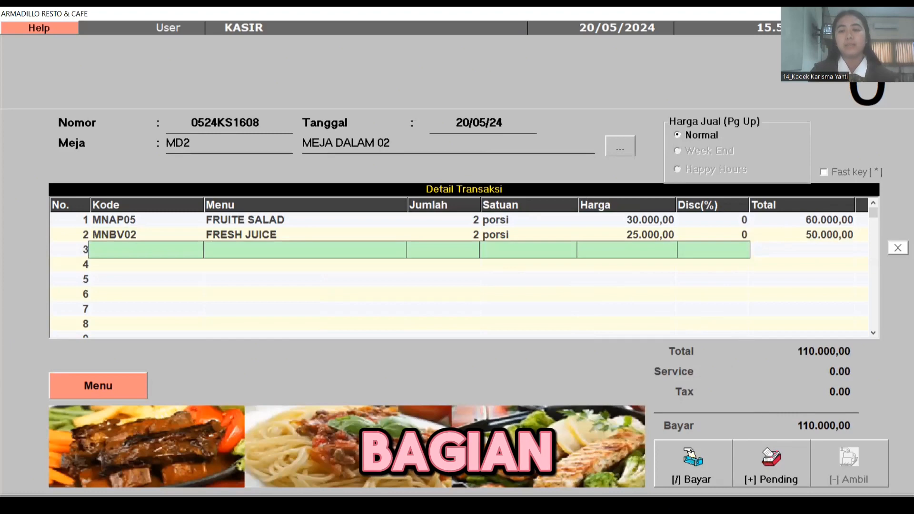
pyautogui.click(765, 477)
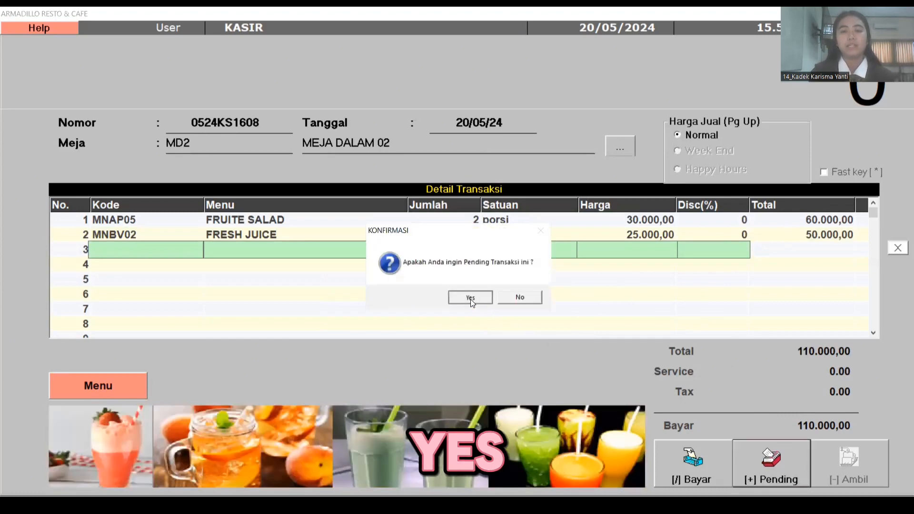
pyautogui.click(470, 298)
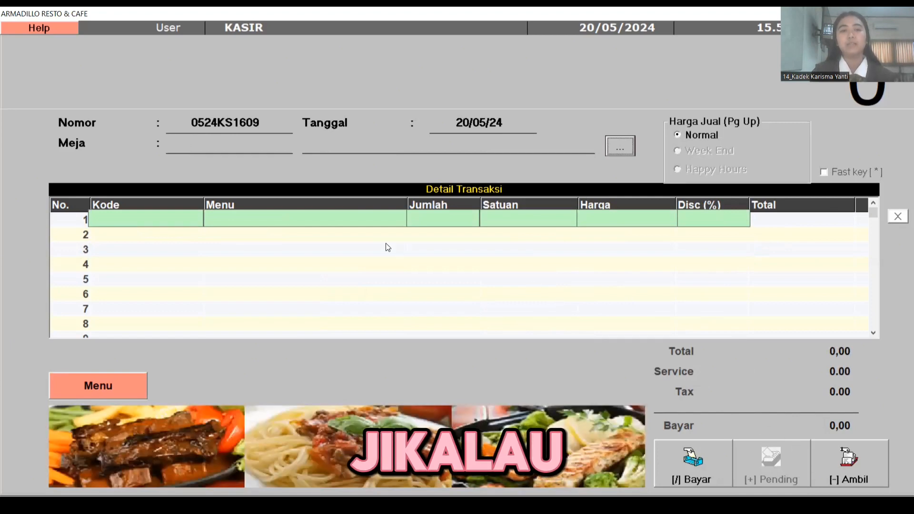
pyautogui.click(174, 239)
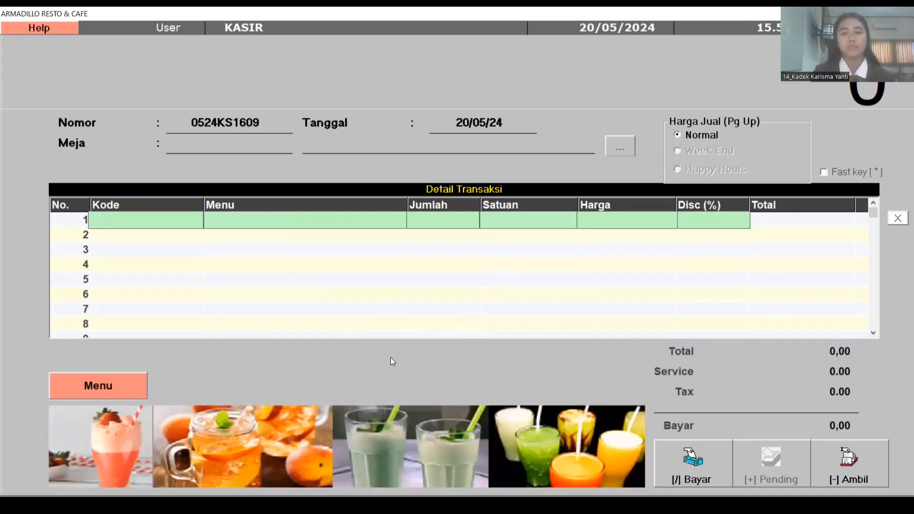
pyautogui.click(851, 470)
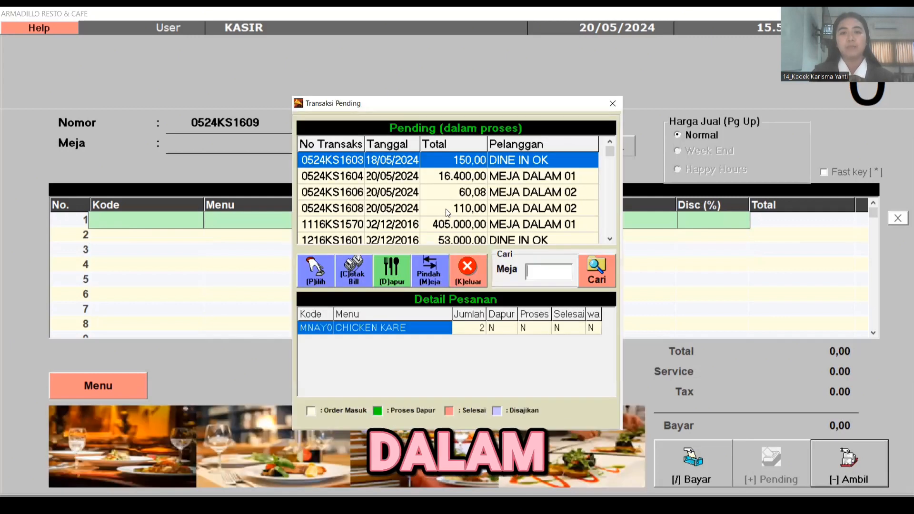
# - Recall the pending MD2 order, add 2 portions of MINI SANDWICH (total 64.110,00), and hold it
pyautogui.click(464, 211)
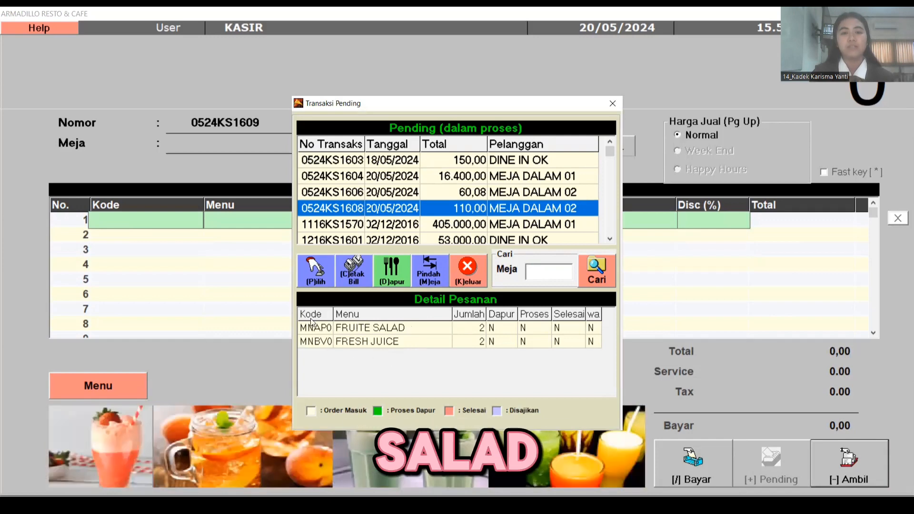
pyautogui.click(314, 274)
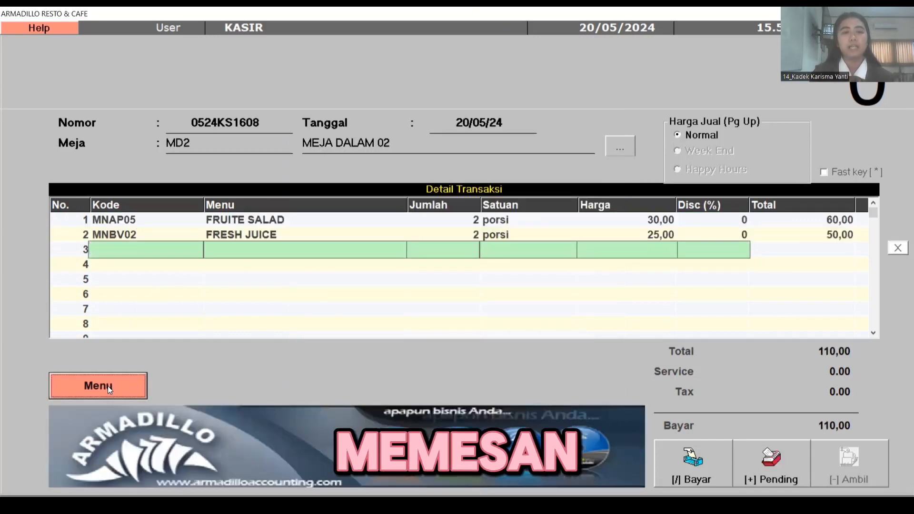
pyautogui.click(99, 386)
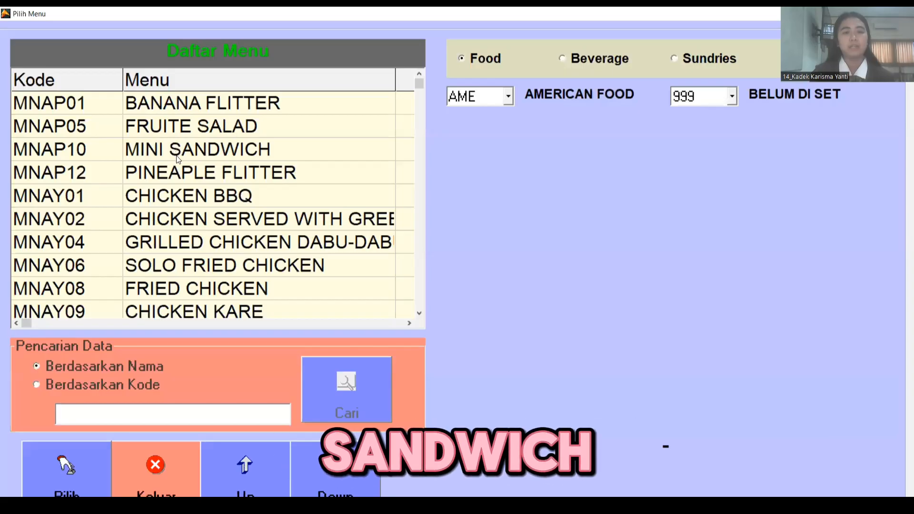
pyautogui.click(174, 152)
pyautogui.click(64, 476)
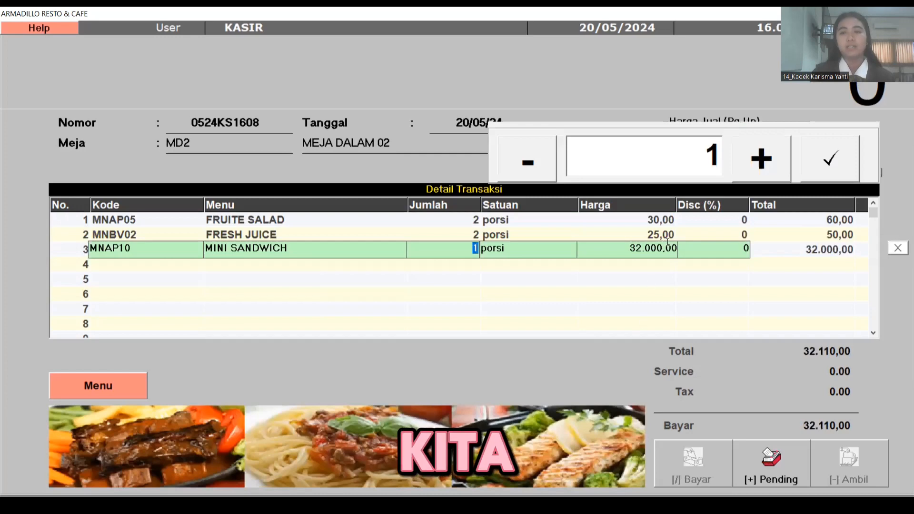
pyautogui.click(765, 160)
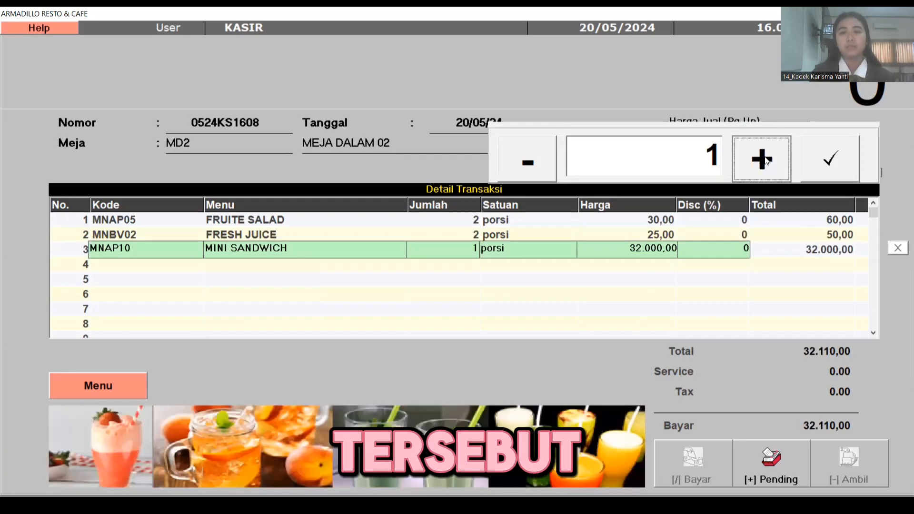
pyautogui.click(837, 165)
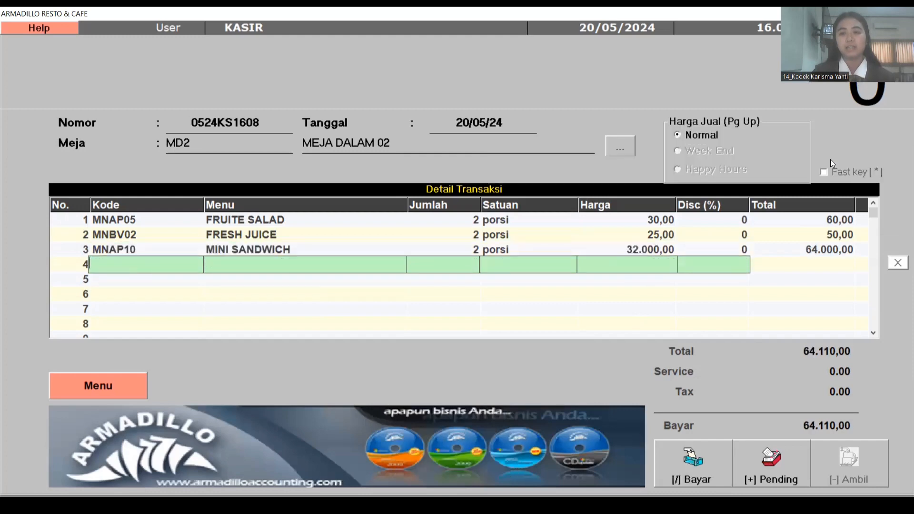
pyautogui.click(768, 471)
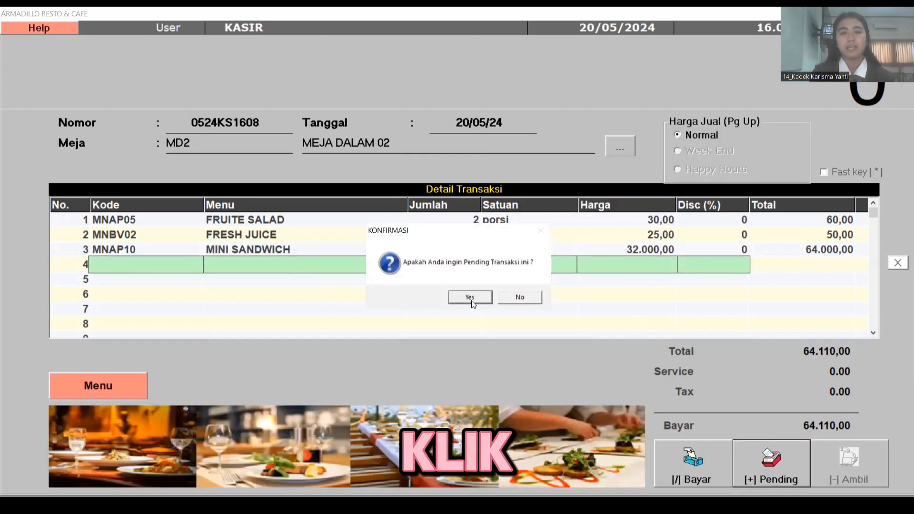
# - Confirm MD2 as pending, then view order 0524KS1608's three items in the pending list
pyautogui.click(470, 297)
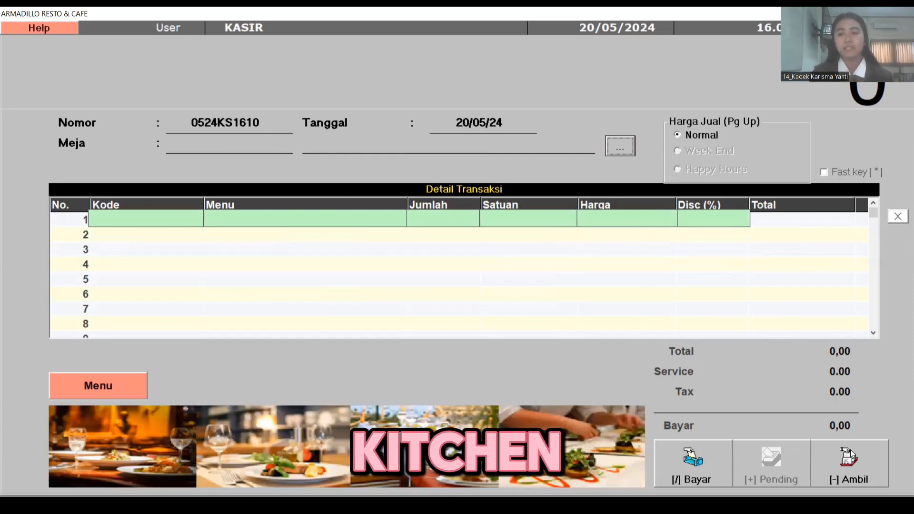
pyautogui.click(841, 467)
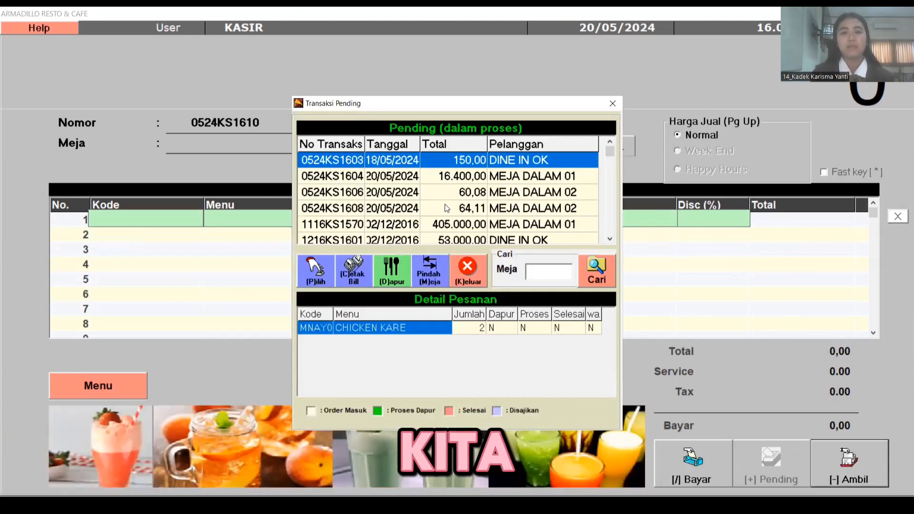
pyautogui.click(451, 209)
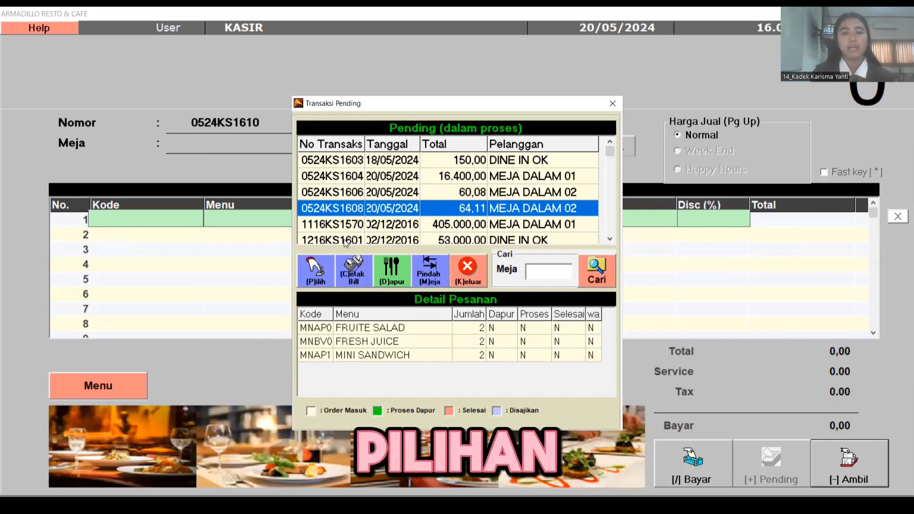
# - Send order 0524KS1608 to the kitchen, print the captain order, and close the preview and pending list
pyautogui.click(394, 272)
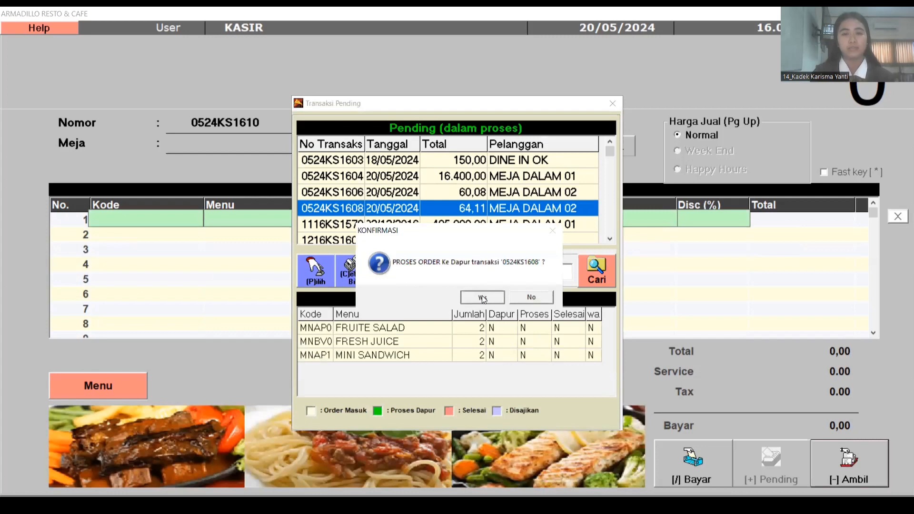
pyautogui.click(482, 298)
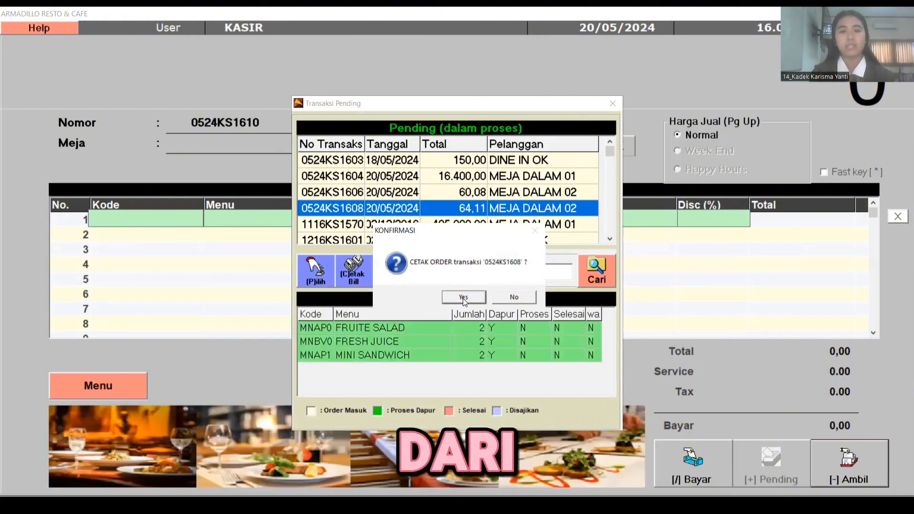
pyautogui.click(463, 298)
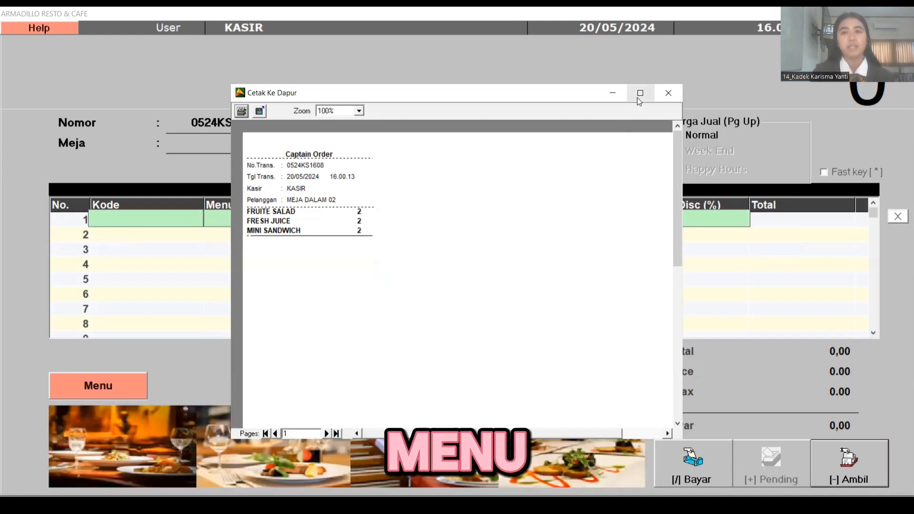
pyautogui.click(665, 96)
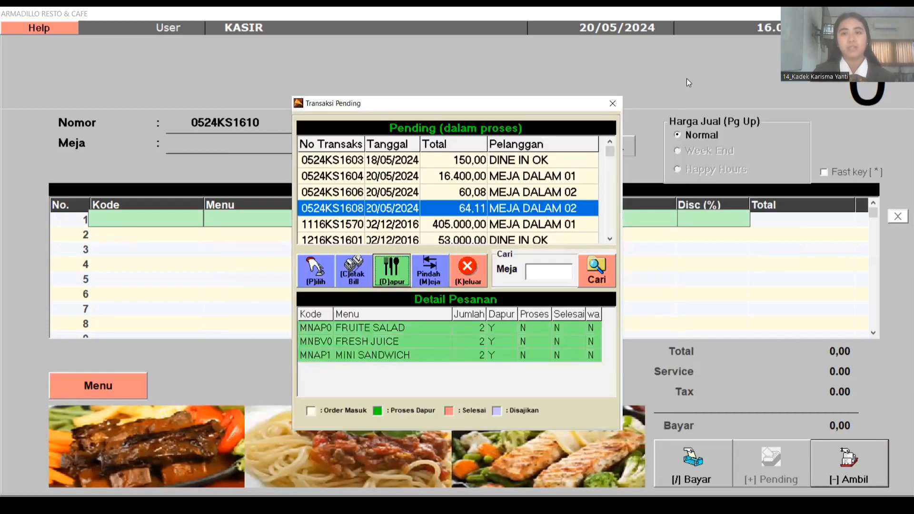
pyautogui.click(609, 103)
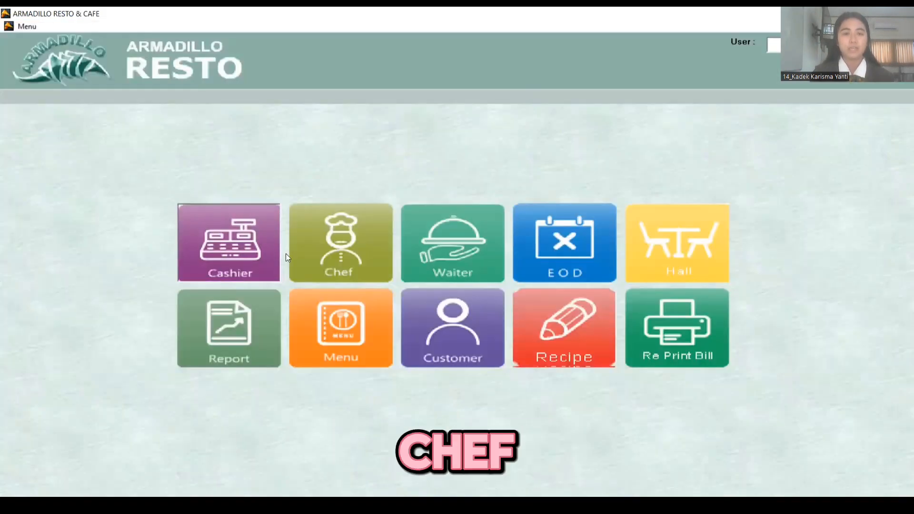
# - Open the Chef order list and mark 0524KS1608's 2 FRUITE SALAD portions as in process
pyautogui.click(325, 244)
pyautogui.click(325, 243)
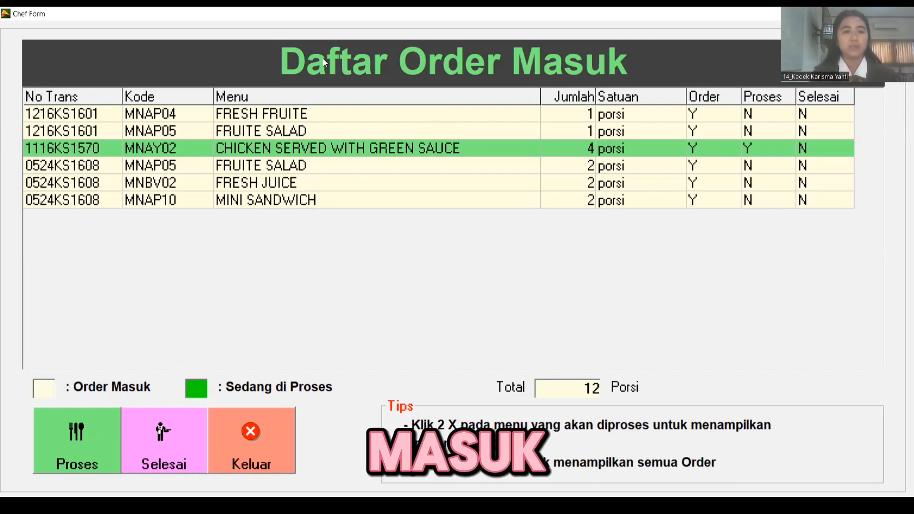
pyautogui.click(330, 172)
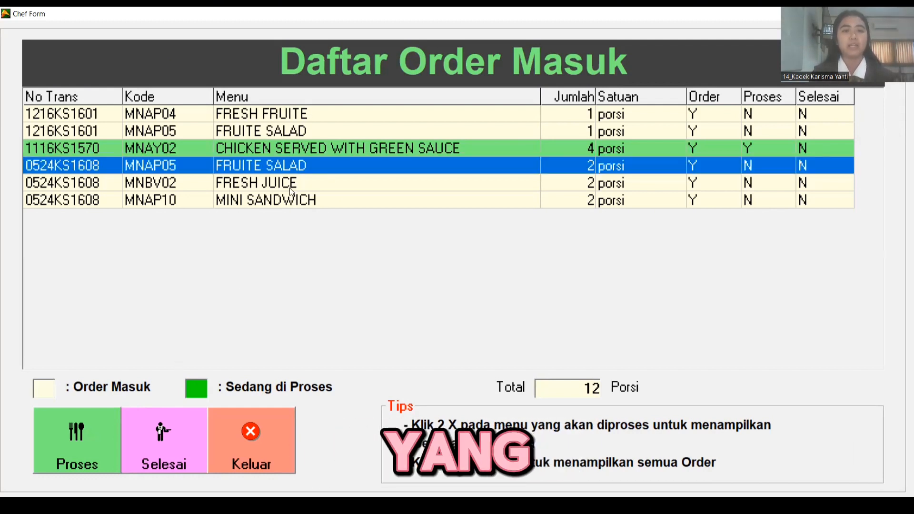
pyautogui.click(289, 188)
pyautogui.click(275, 188)
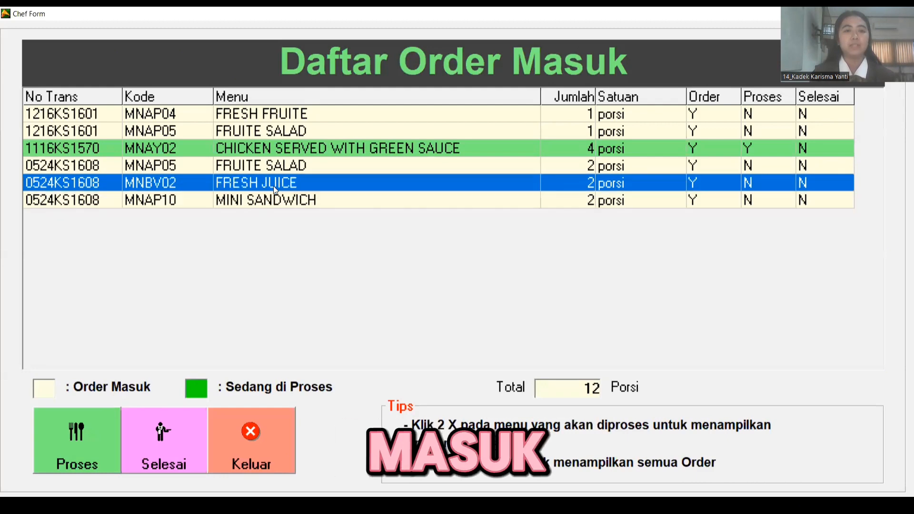
pyautogui.click(257, 169)
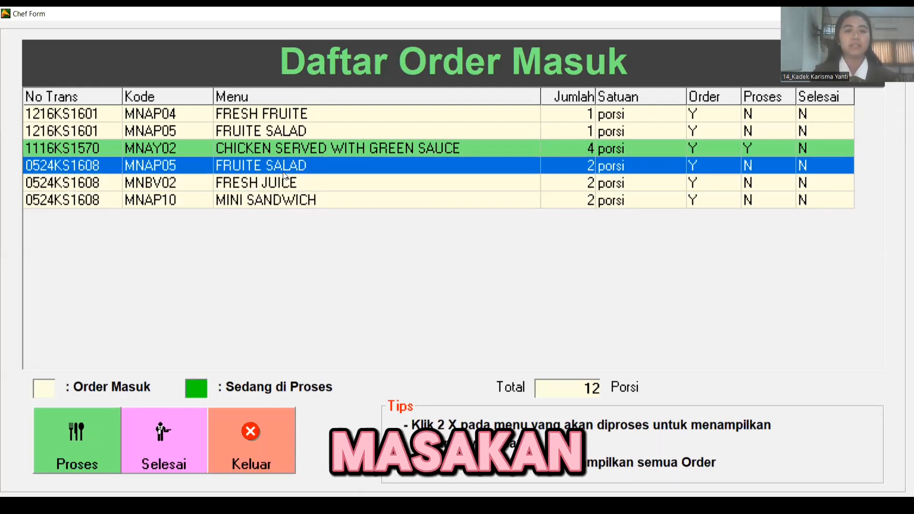
pyautogui.click(249, 198)
pyautogui.click(251, 165)
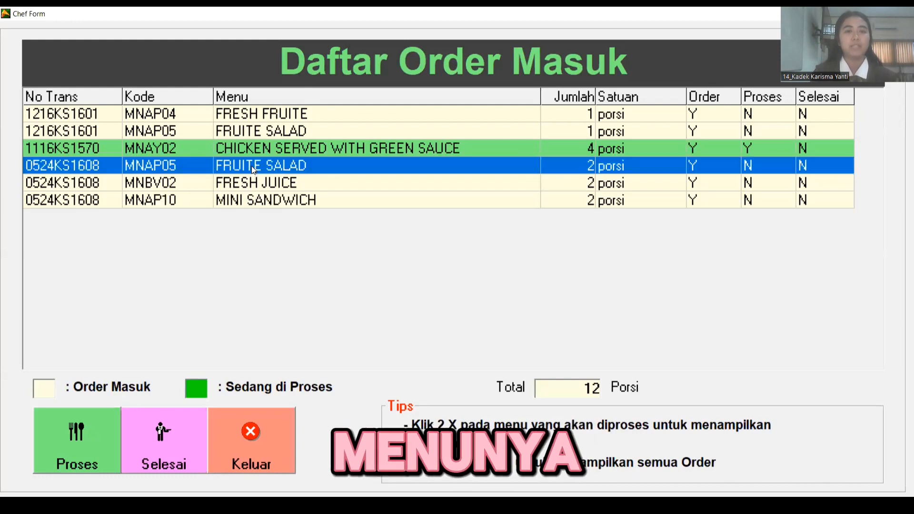
pyautogui.click(71, 451)
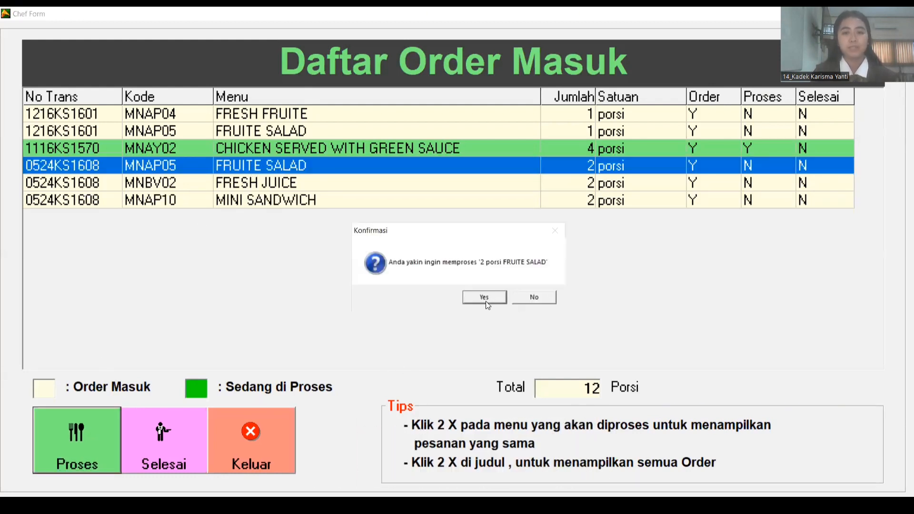
pyautogui.click(482, 301)
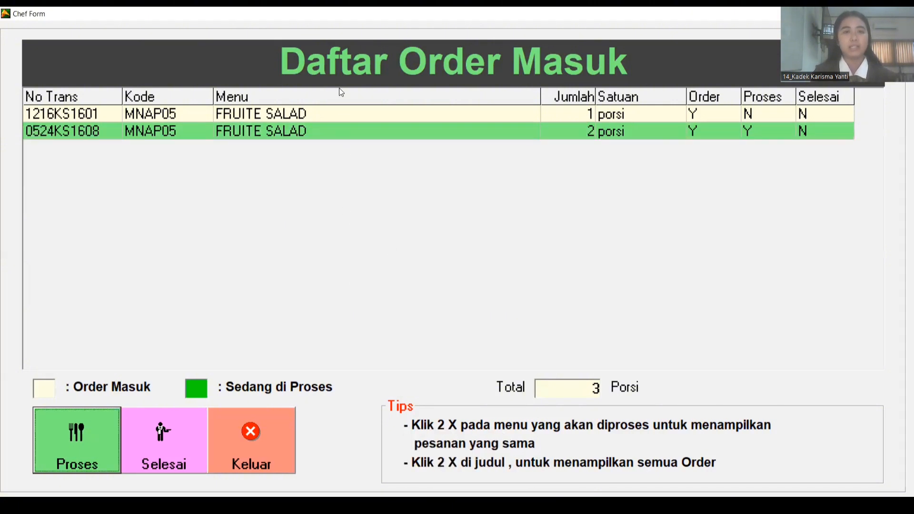
# - Mark 0524KS1608's 2 FRESH JUICE and 2 MINI SANDWICH portions as in process too
pyautogui.doubleClick(335, 69)
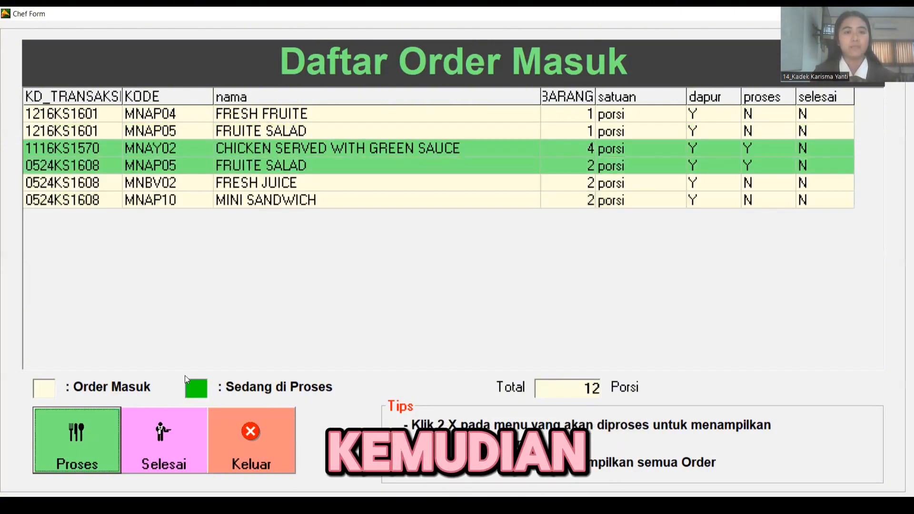
pyautogui.click(241, 186)
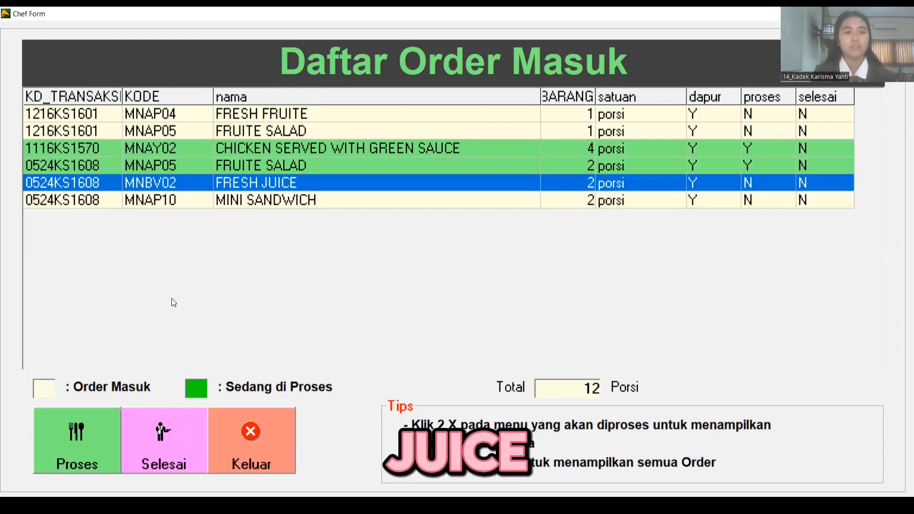
pyautogui.click(85, 434)
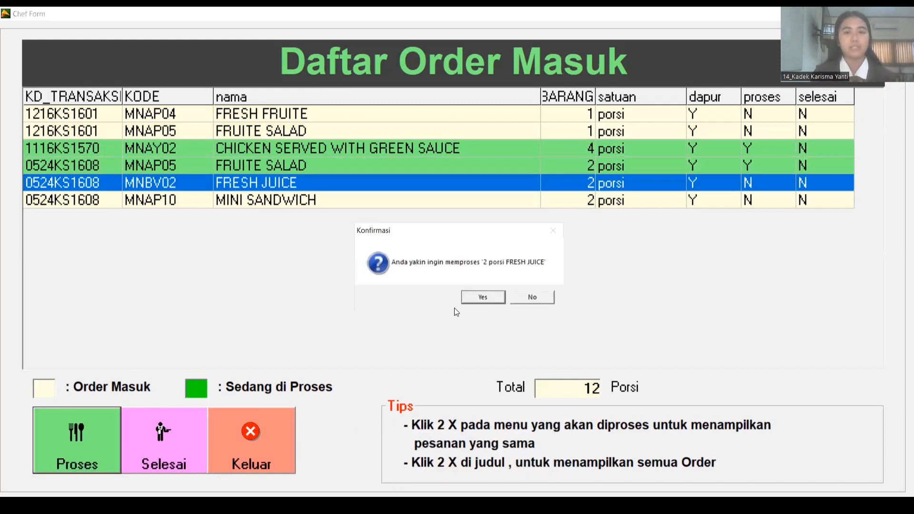
pyautogui.click(482, 297)
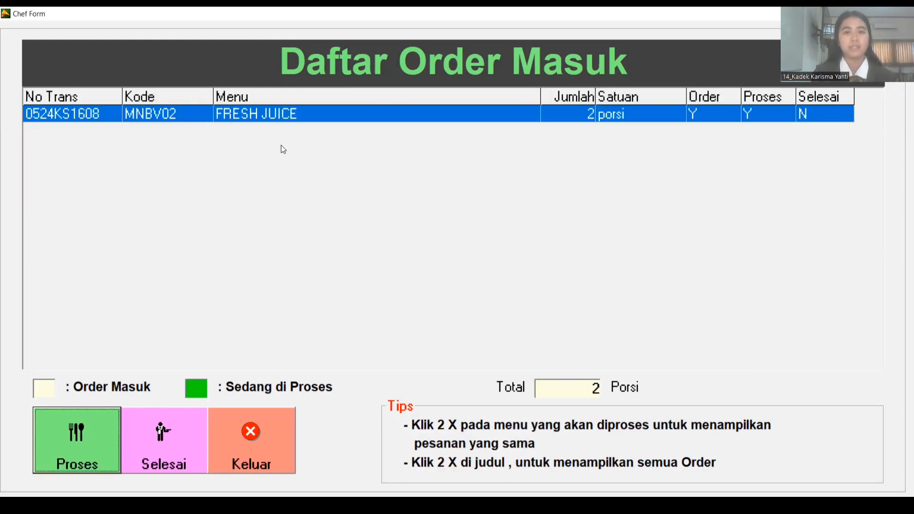
pyautogui.doubleClick(354, 62)
pyautogui.click(199, 196)
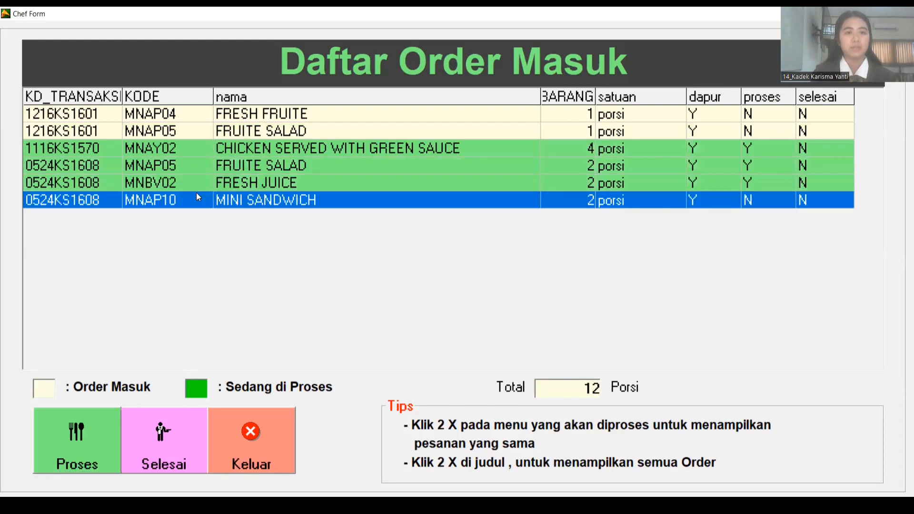
pyautogui.click(77, 444)
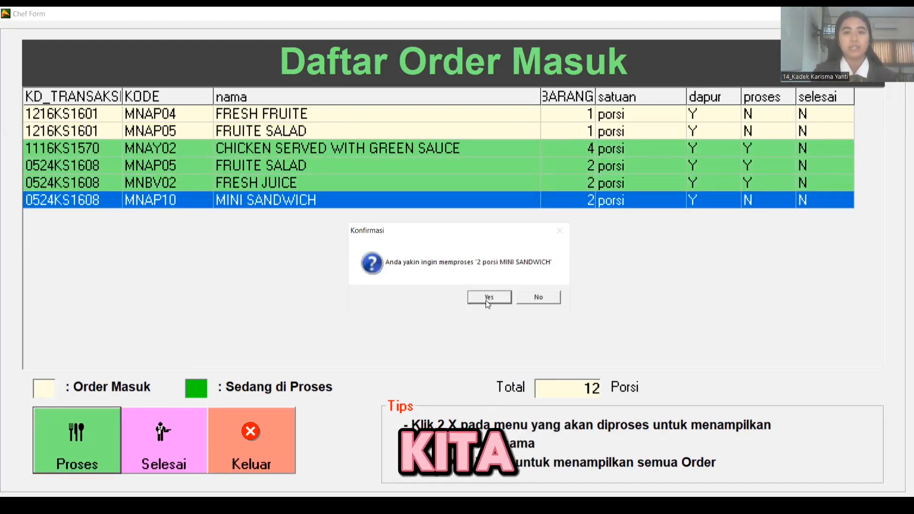
pyautogui.click(486, 300)
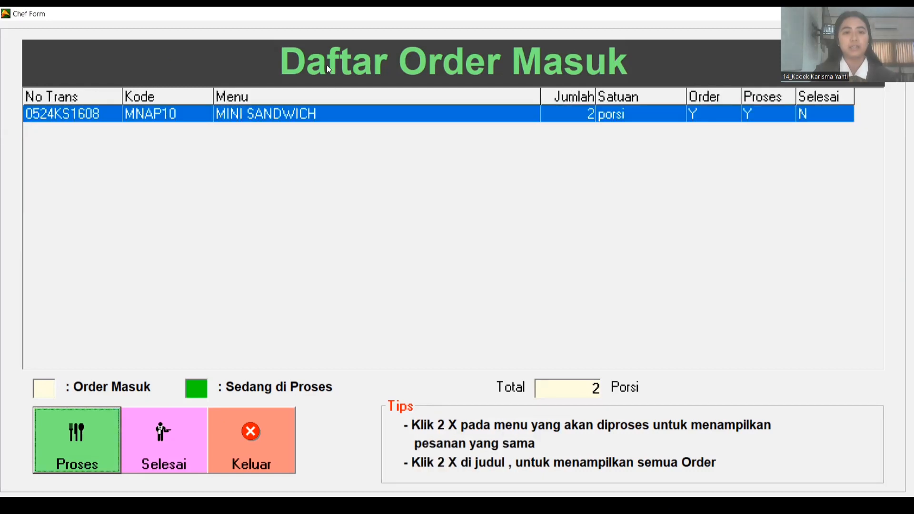
pyautogui.doubleClick(327, 68)
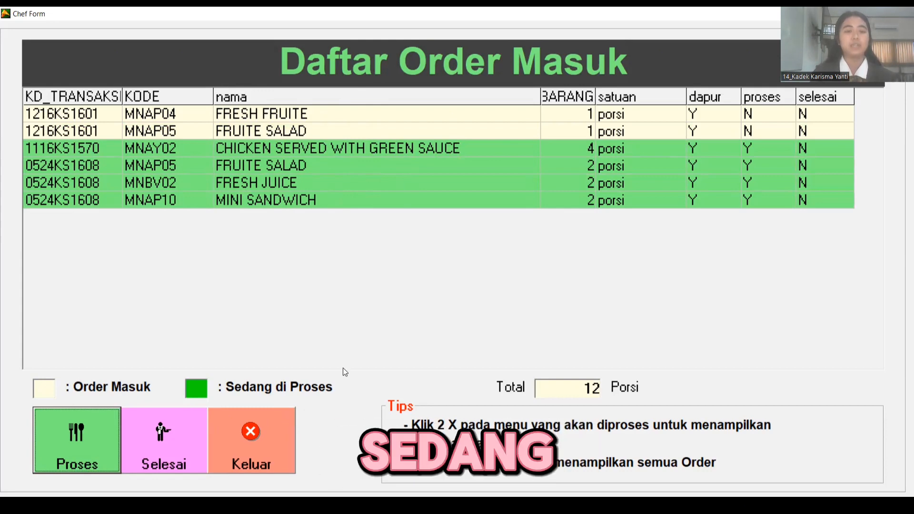
# - Mark 0524KS1608's FRUITE SALAD portions as finished in the Chef Form
pyautogui.click(240, 168)
pyautogui.click(257, 181)
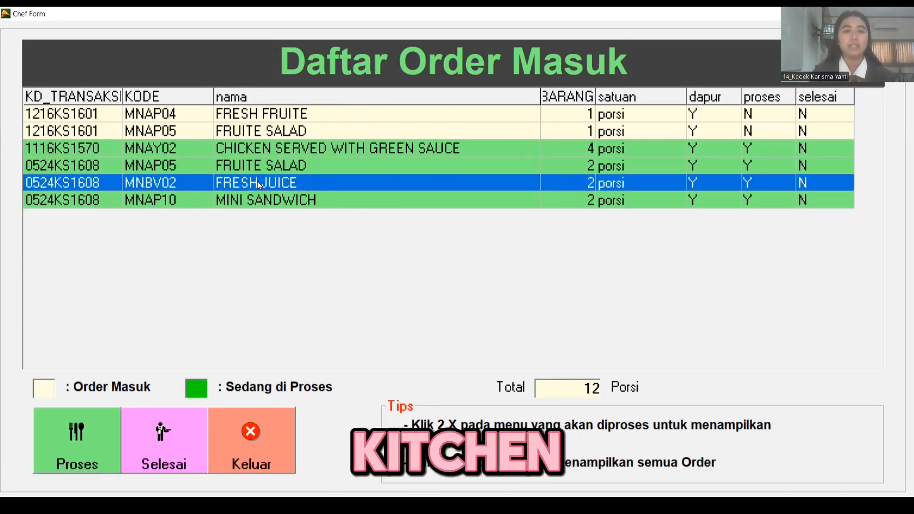
pyautogui.click(278, 201)
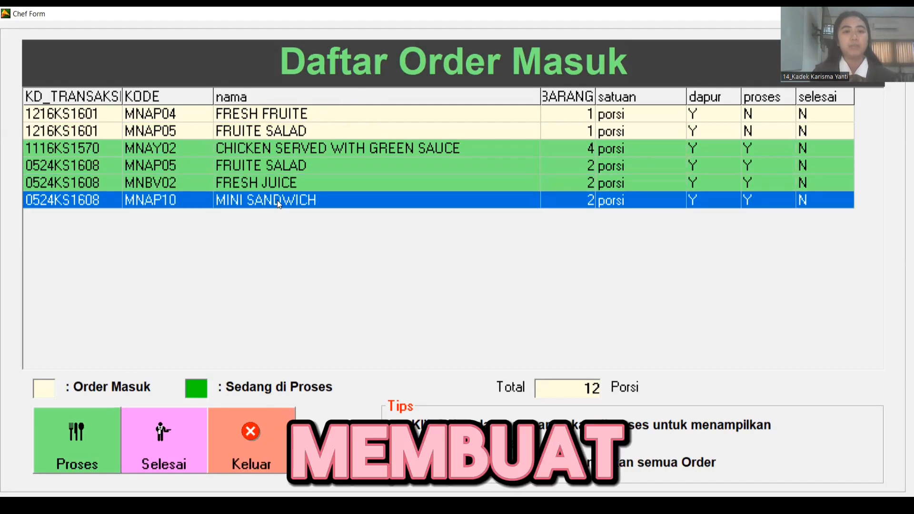
pyautogui.click(254, 167)
pyautogui.click(245, 185)
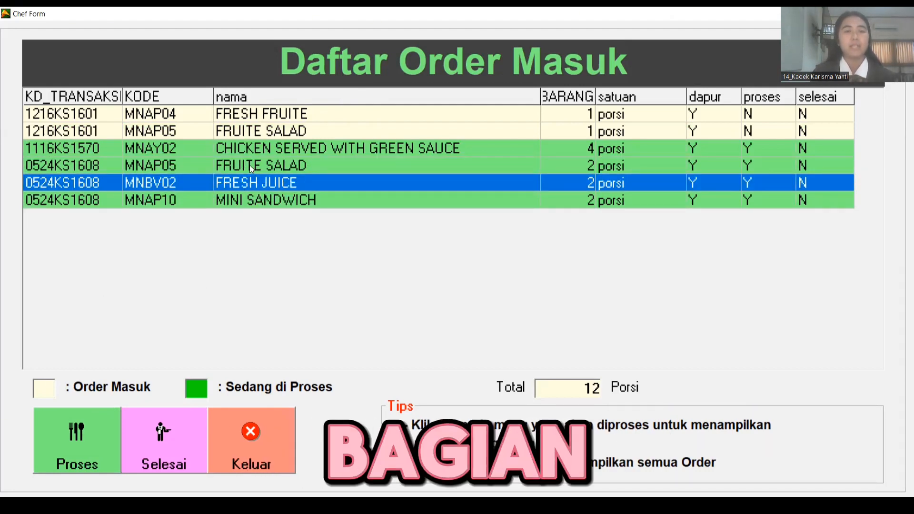
pyautogui.click(250, 165)
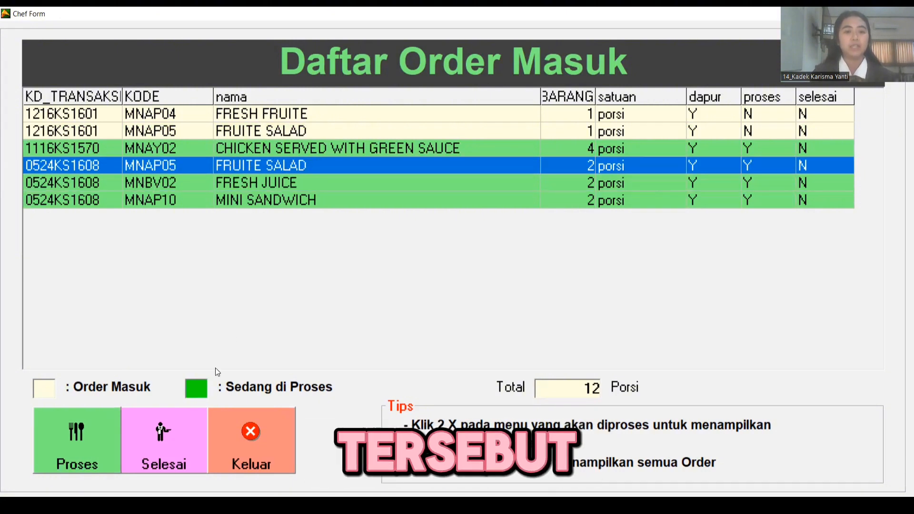
pyautogui.click(164, 461)
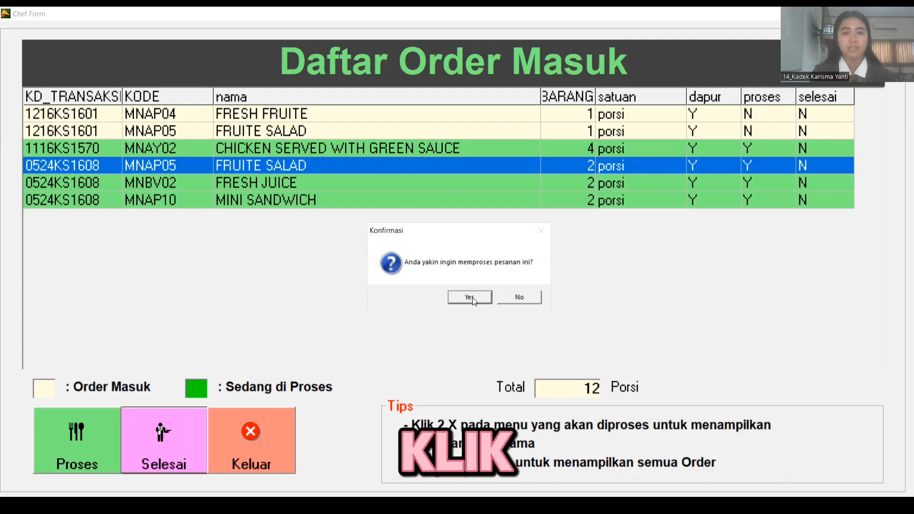
pyautogui.click(470, 298)
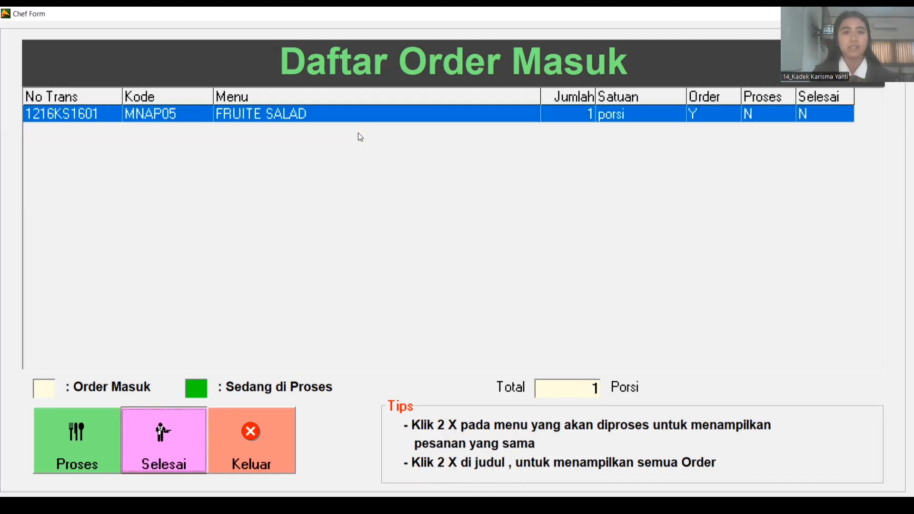
# - Finish the FRESH JUICE and MINI SANDWICH orders, reloading the full incoming list
pyautogui.doubleClick(318, 74)
pyautogui.click(273, 165)
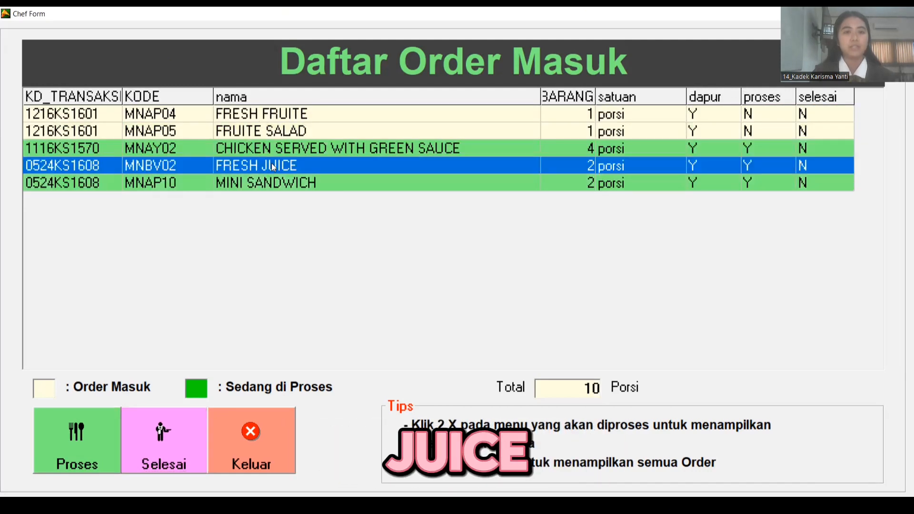
pyautogui.click(166, 446)
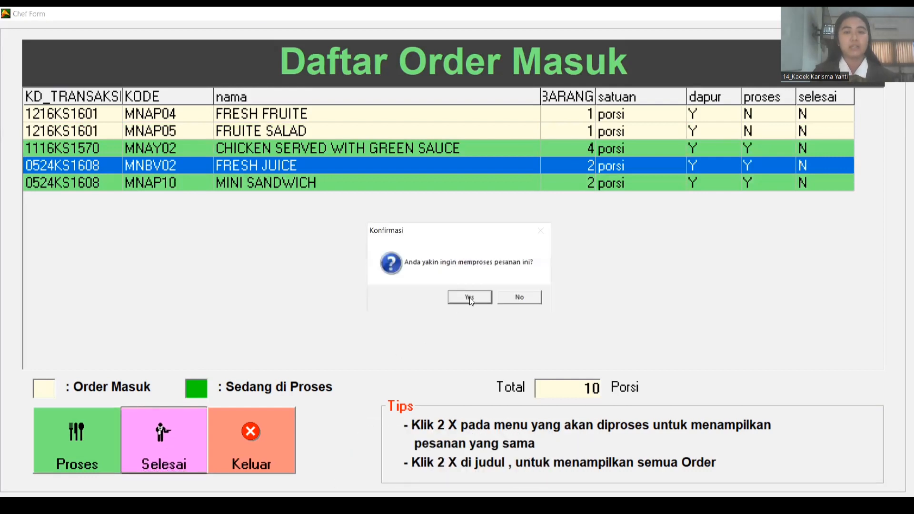
pyautogui.click(469, 297)
pyautogui.doubleClick(372, 71)
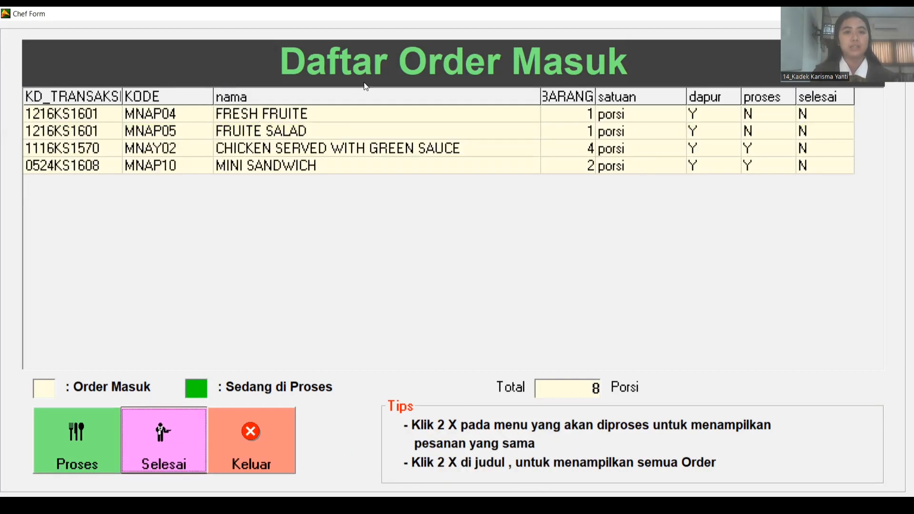
pyautogui.click(274, 173)
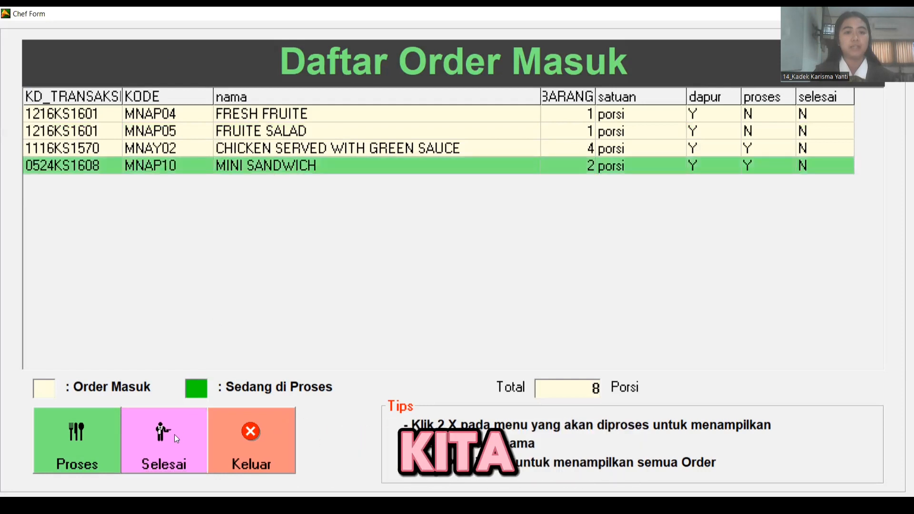
pyautogui.click(169, 448)
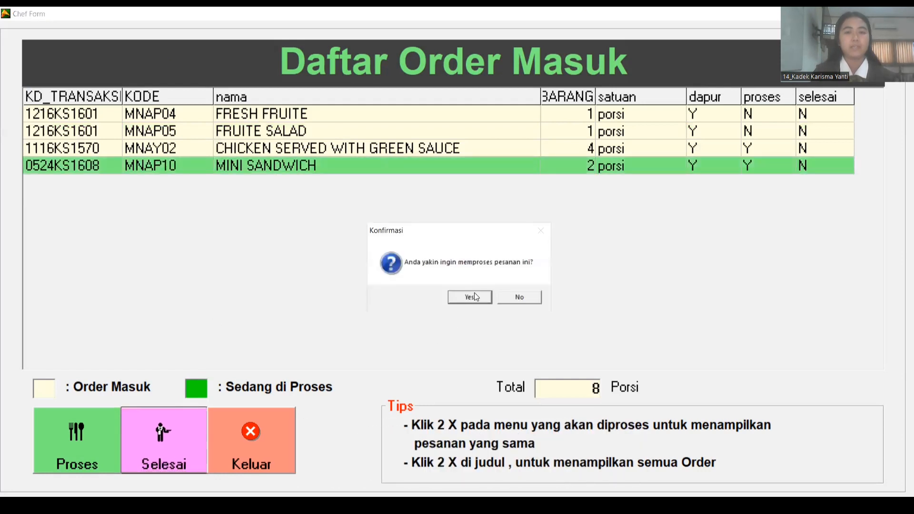
pyautogui.click(474, 299)
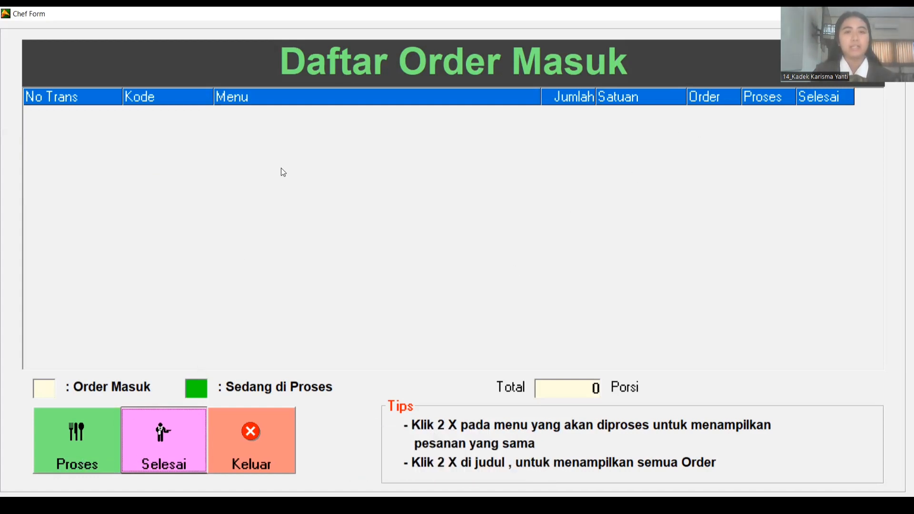
pyautogui.doubleClick(341, 67)
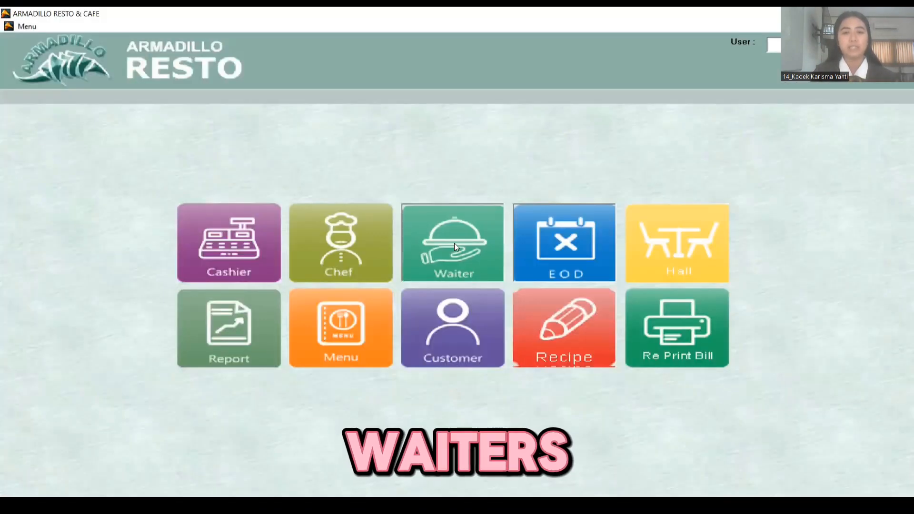
# - Serve 0524KS1608's FRESH JUICE and FRUITE SALAD from the waiter's ready-to-serve list
pyautogui.click(454, 244)
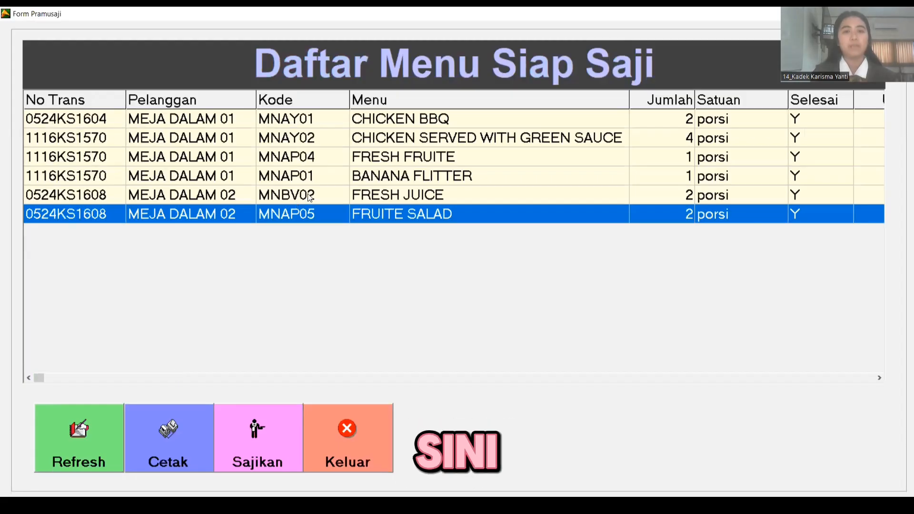
pyautogui.click(310, 178)
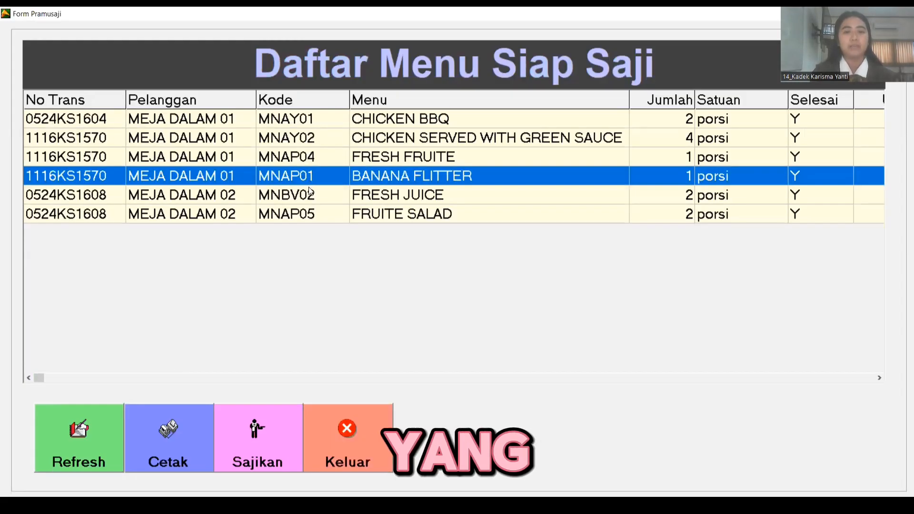
pyautogui.click(310, 196)
pyautogui.click(311, 214)
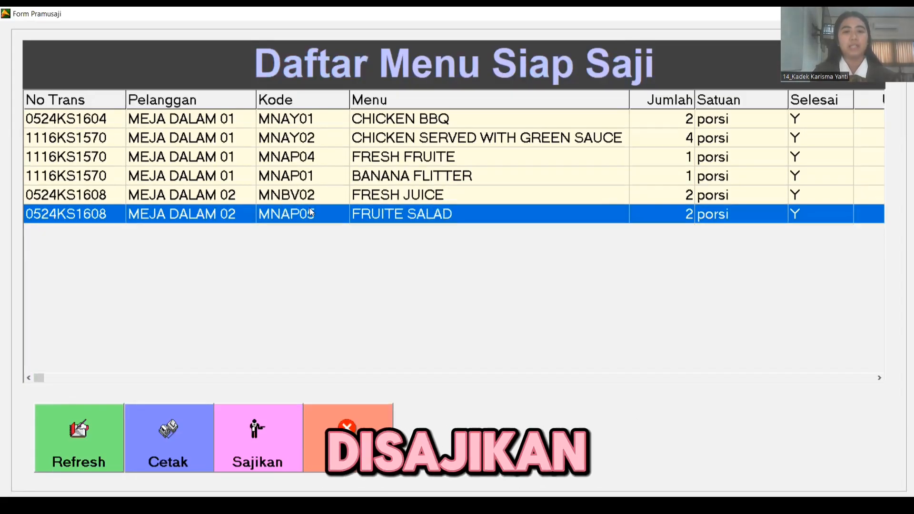
pyautogui.click(299, 178)
pyautogui.click(286, 202)
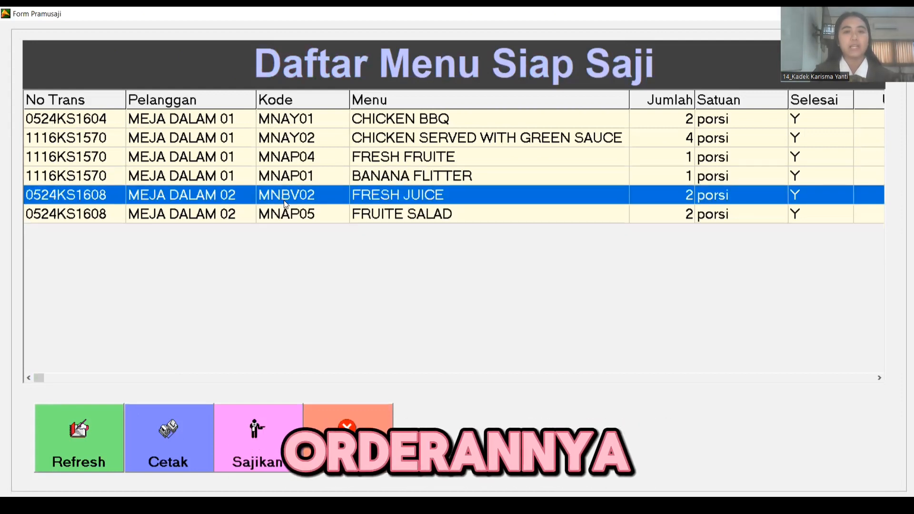
pyautogui.click(301, 218)
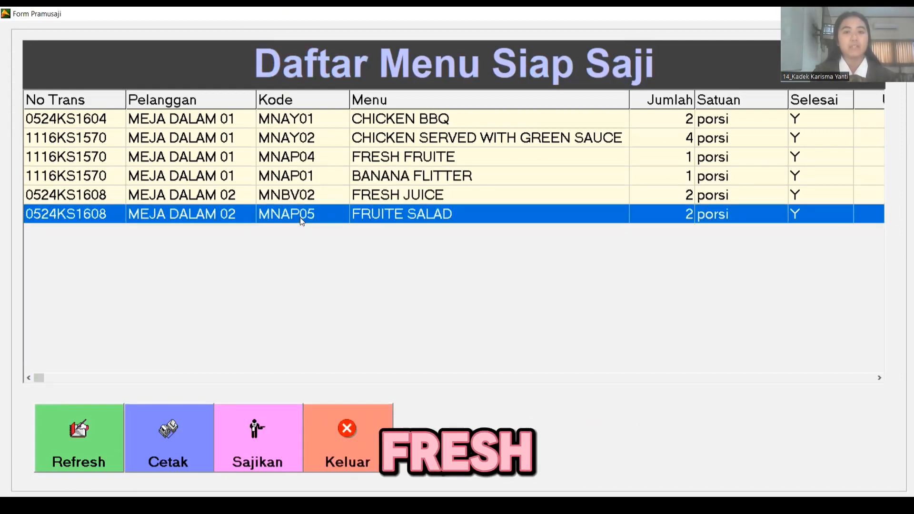
pyautogui.click(295, 194)
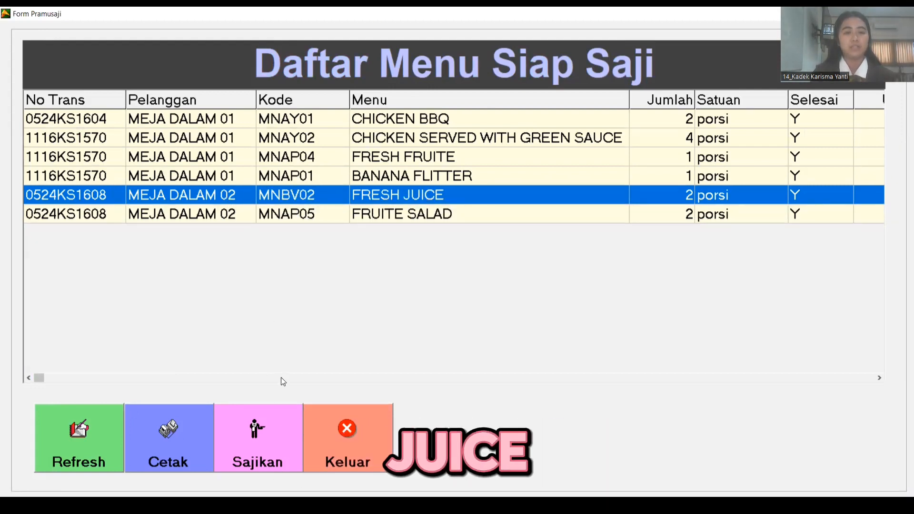
pyautogui.click(266, 443)
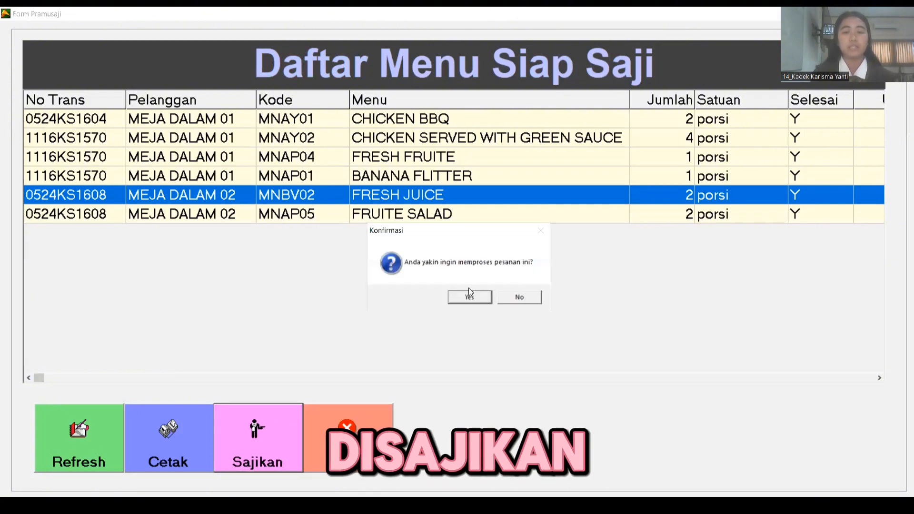
pyautogui.click(468, 300)
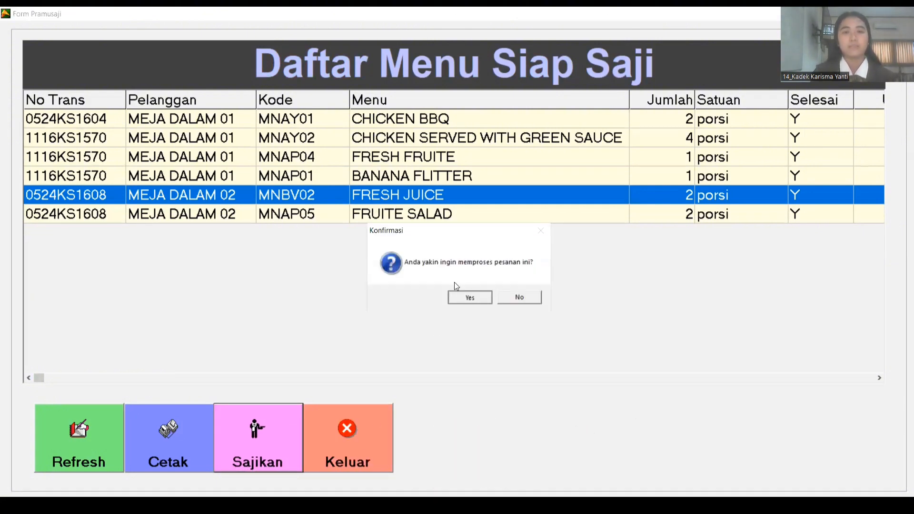
pyautogui.click(257, 446)
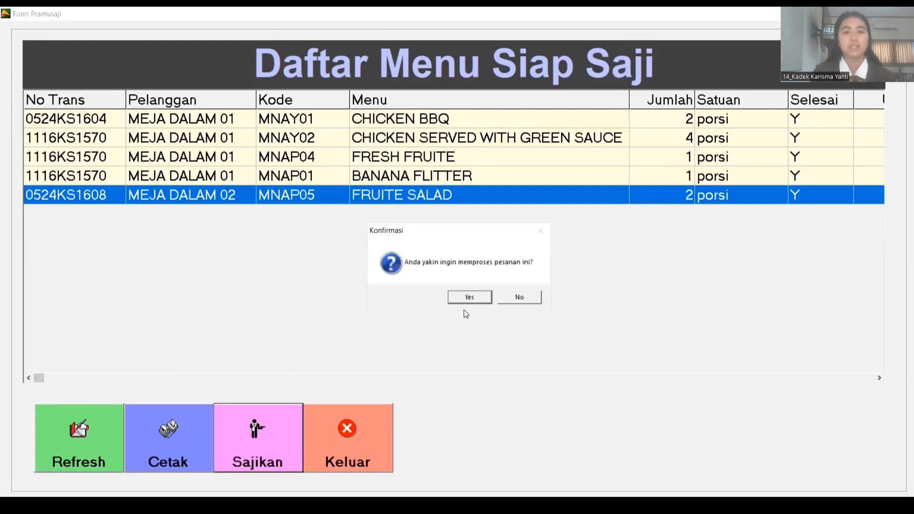
pyautogui.click(464, 301)
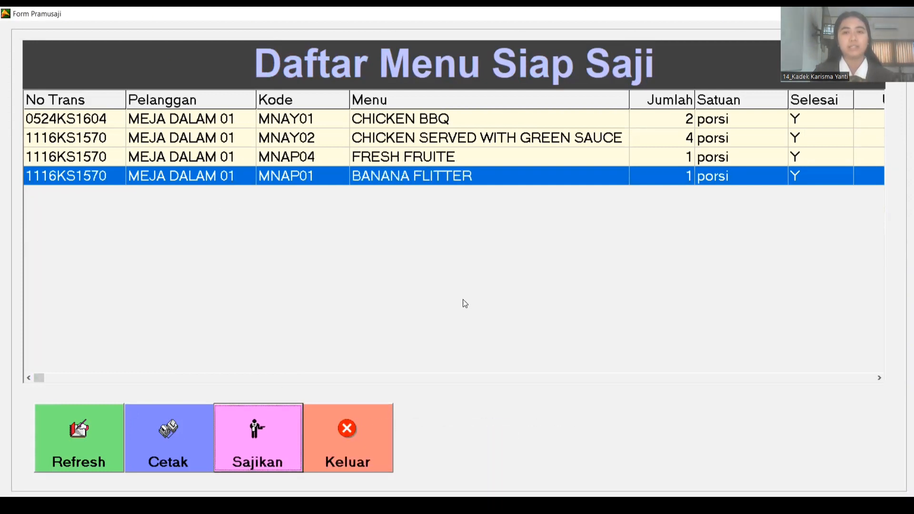
# - Close the waiter form and open pending transaction 0524KS1608's details from the cashier
pyautogui.click(346, 446)
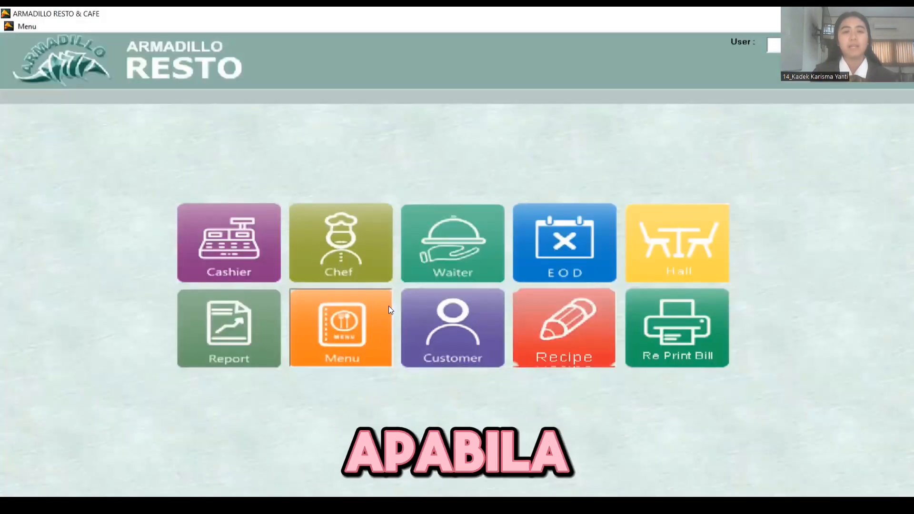
pyautogui.click(410, 215)
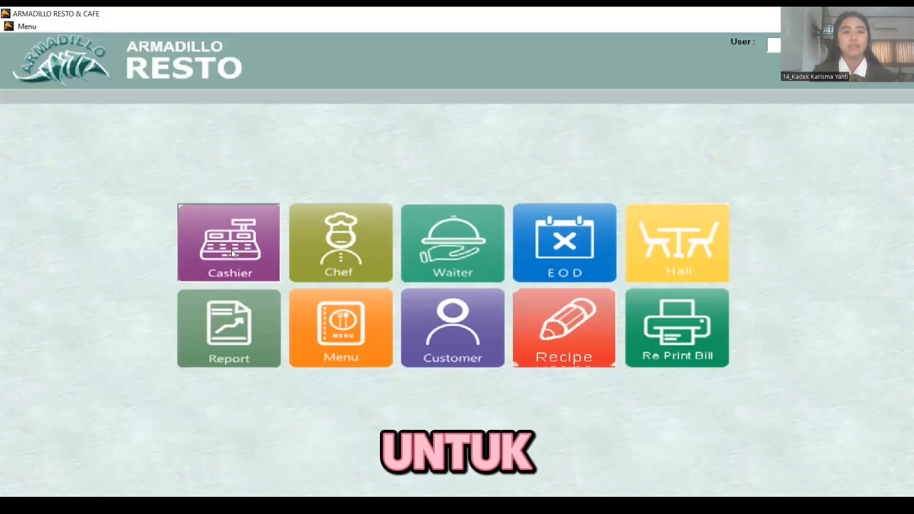
pyautogui.click(247, 246)
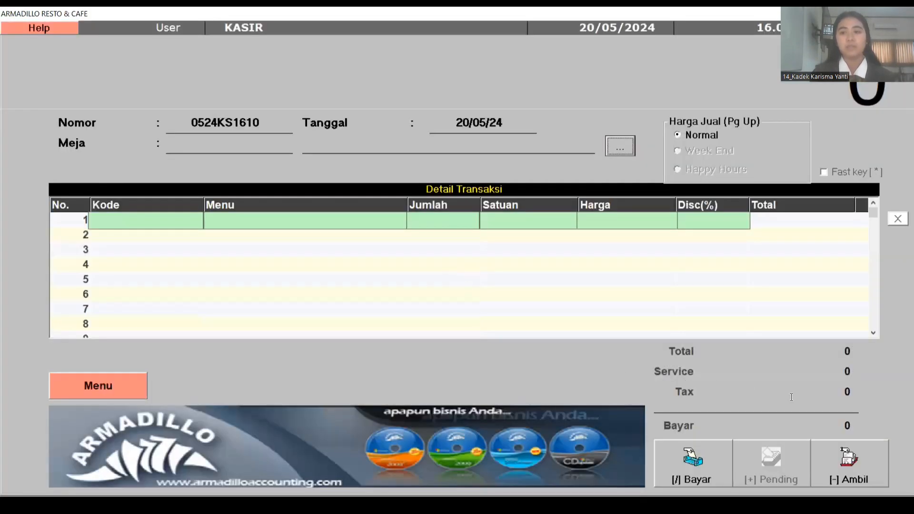
pyautogui.click(845, 446)
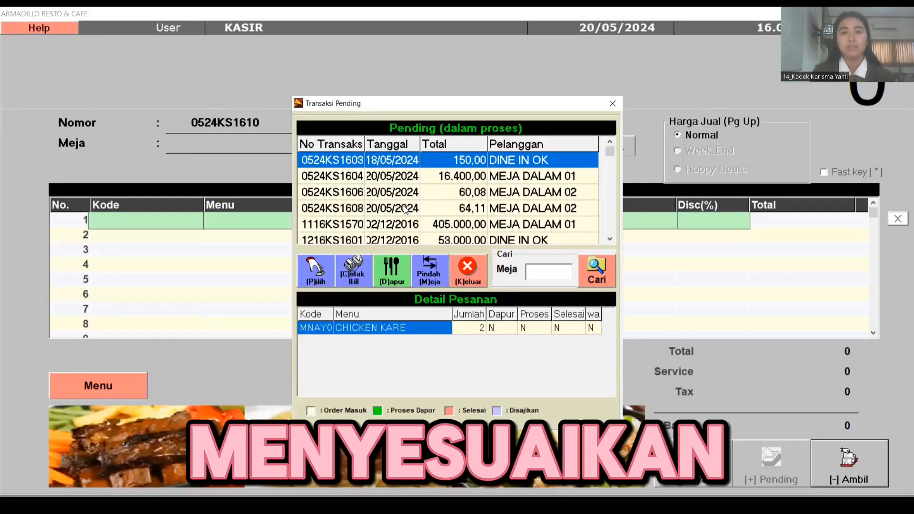
pyautogui.click(438, 208)
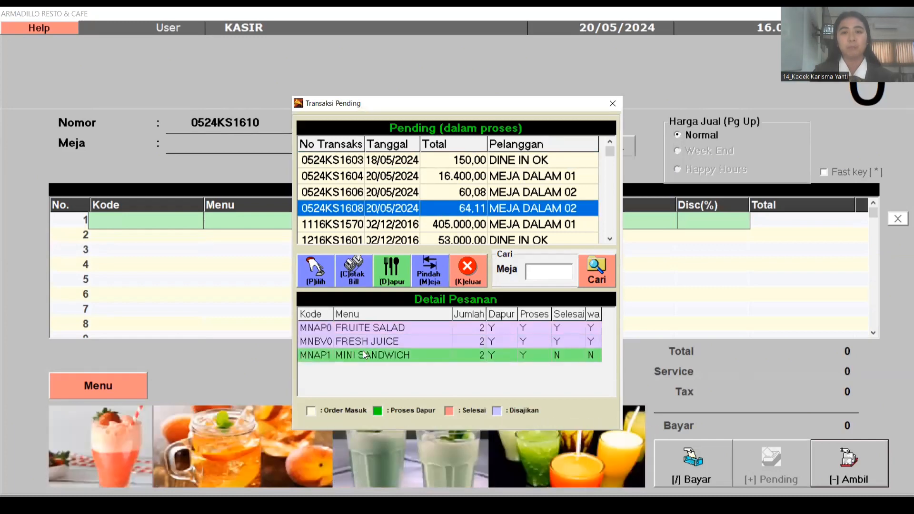
# - Print the 64,11 bill for order 0524KS1608, then close the preview, cashier and pending windows
pyautogui.click(350, 281)
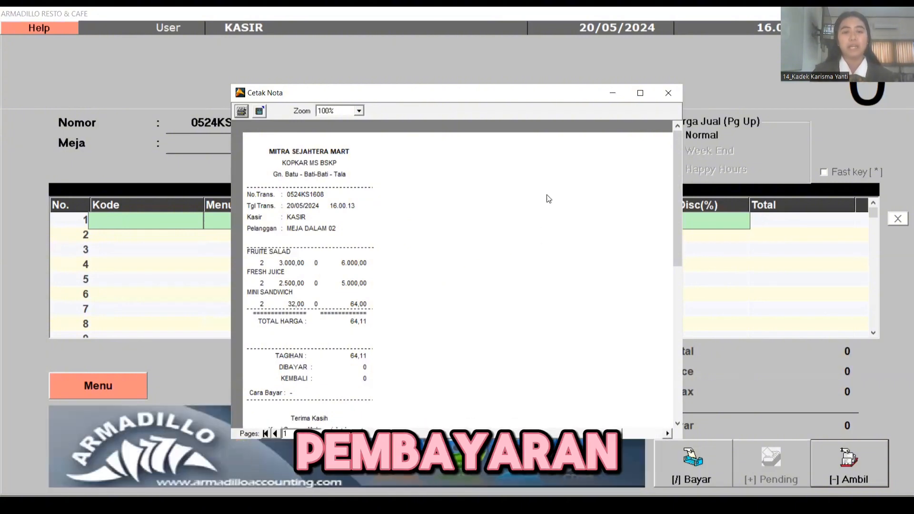
pyautogui.click(669, 95)
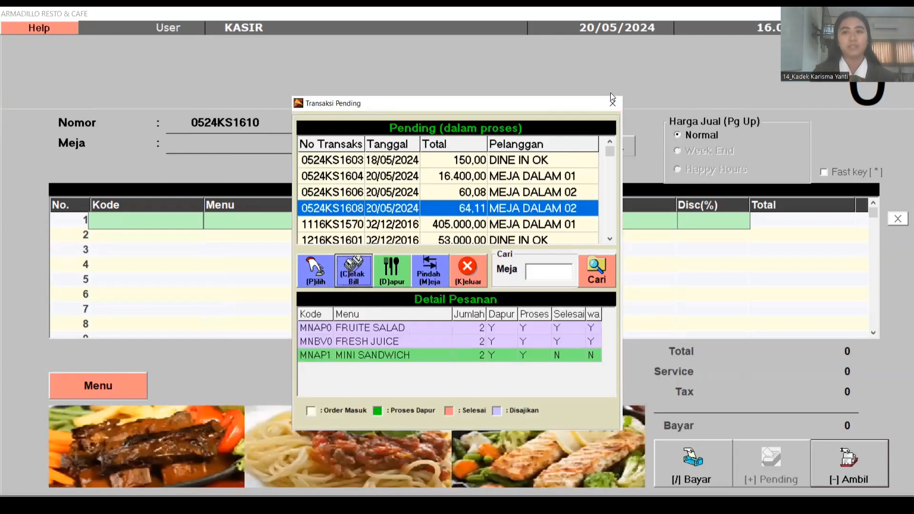
pyautogui.click(613, 103)
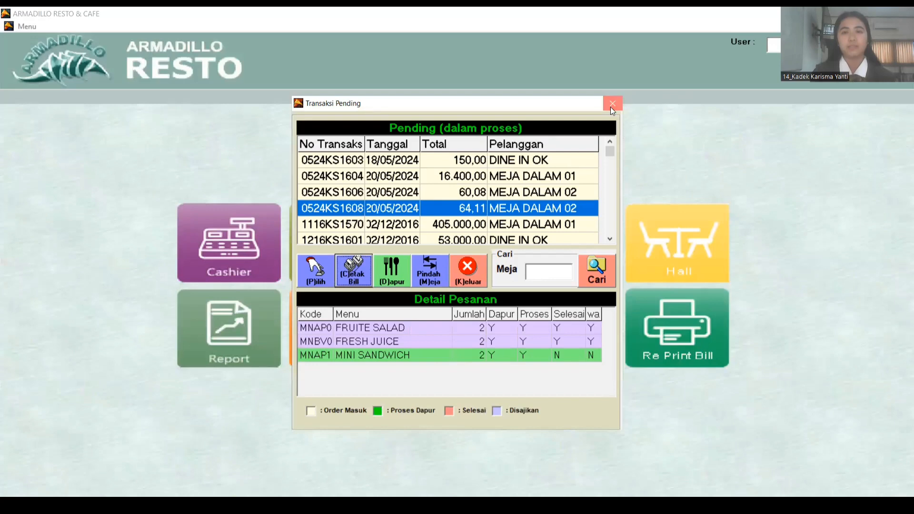
pyautogui.click(612, 108)
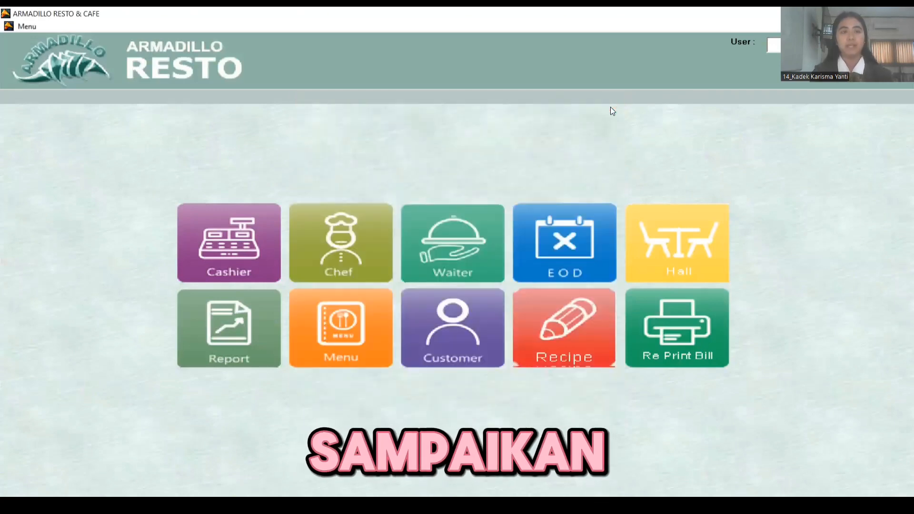